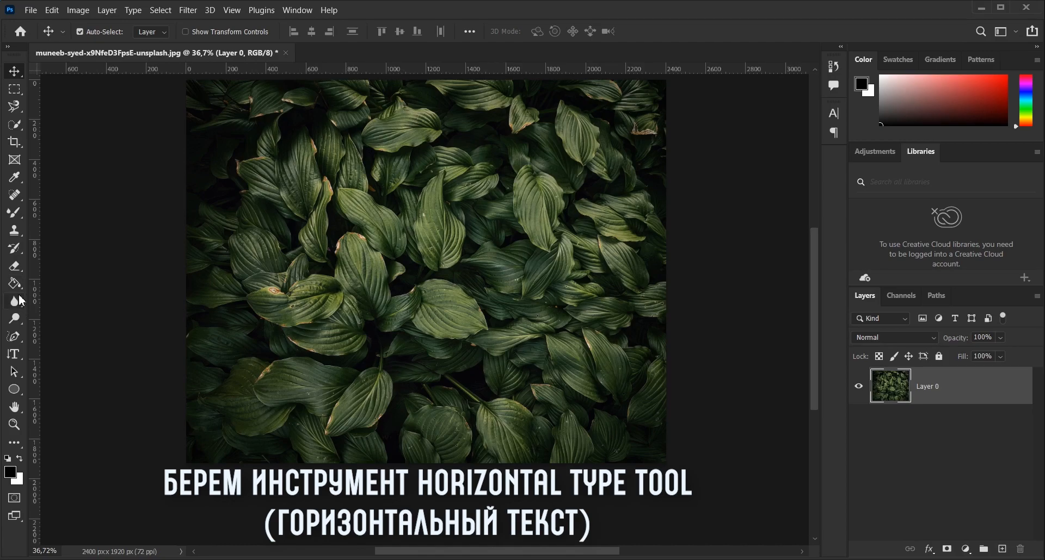
# - Add the letter "S" over the leaves as white horizontal text in Montserrat ExtraBold at 435 pt
pyautogui.click(14, 355)
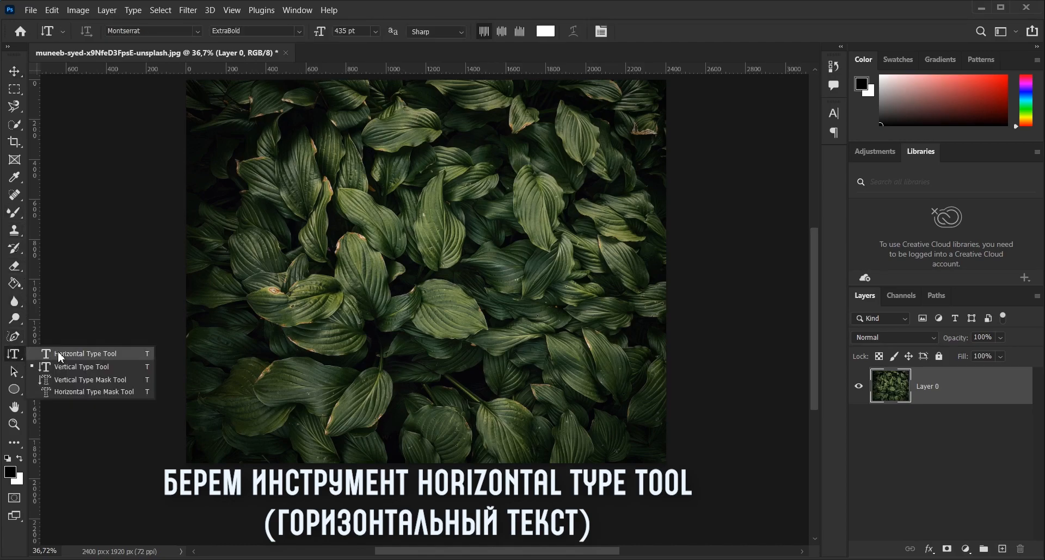
pyautogui.click(60, 351)
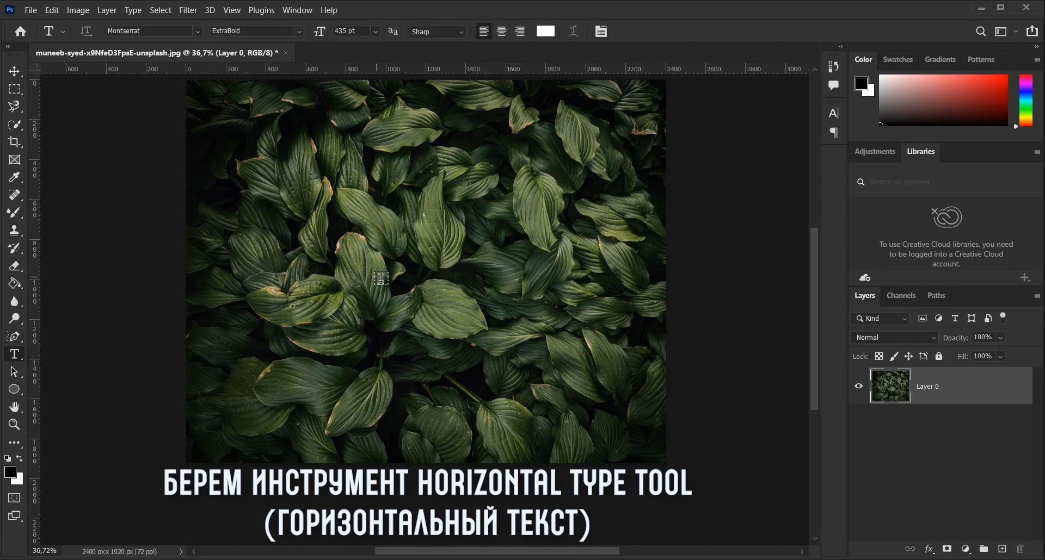
pyautogui.click(381, 277)
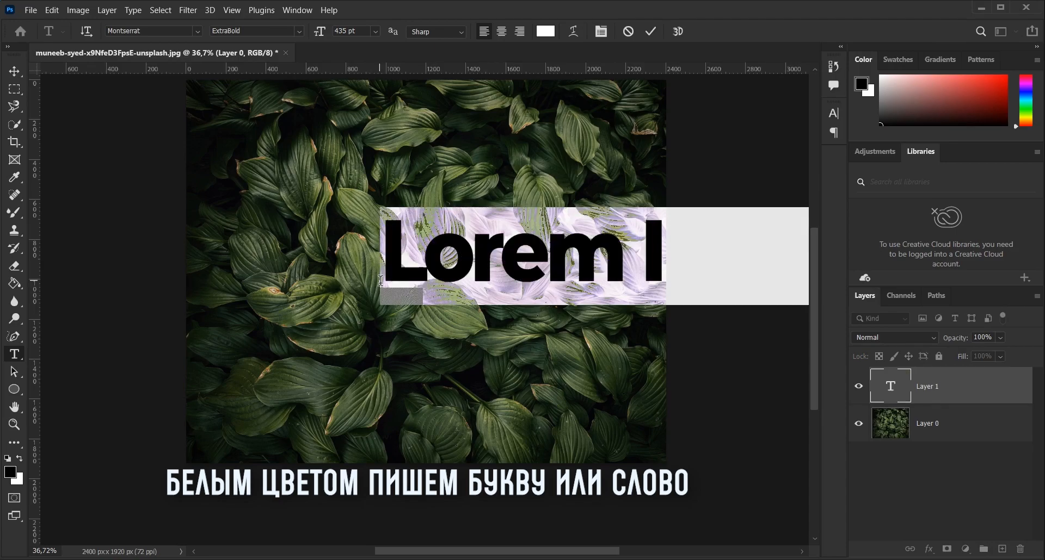
pyautogui.write('Ы')
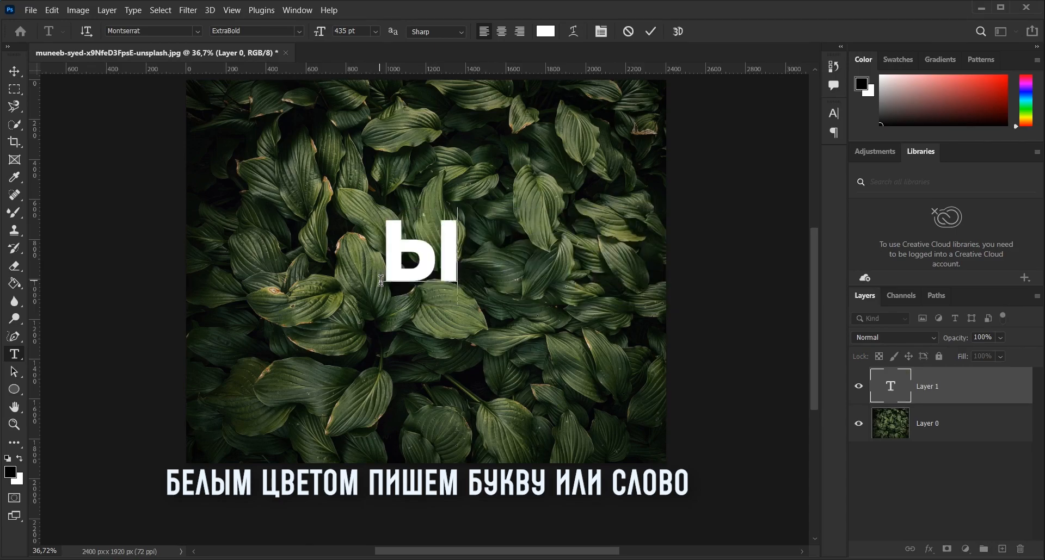
pyautogui.press('BackSpace')
pyautogui.write('S')
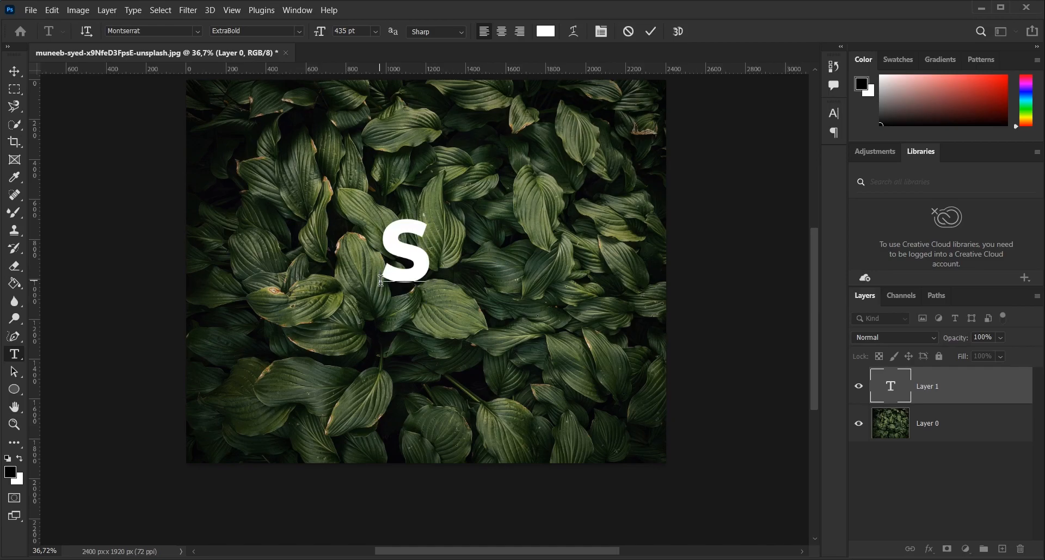
pyautogui.click(652, 32)
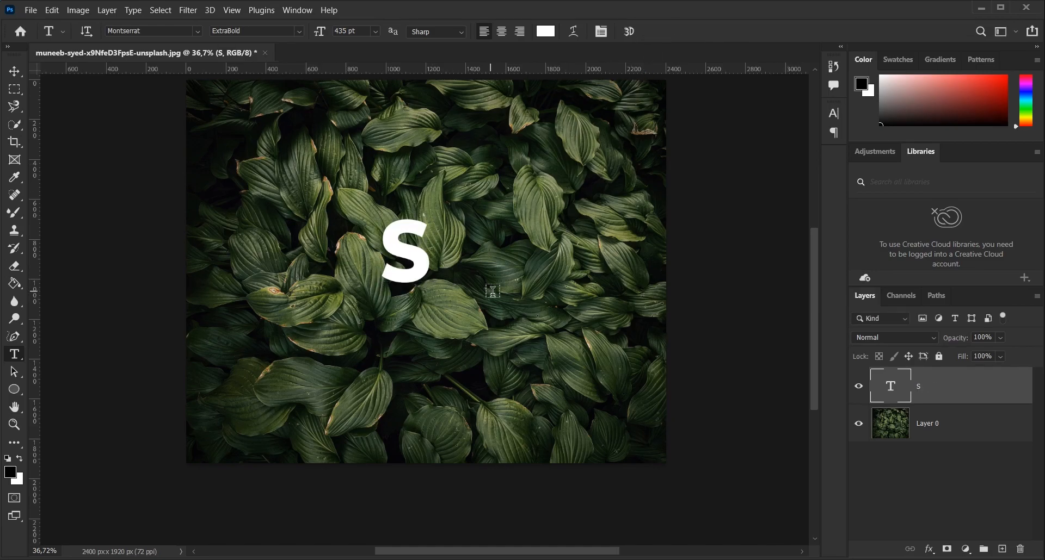
# - Scale the letter S proportionally to about 430% and centre it on the leaf photo
pyautogui.hotkey('ctrl', 't')
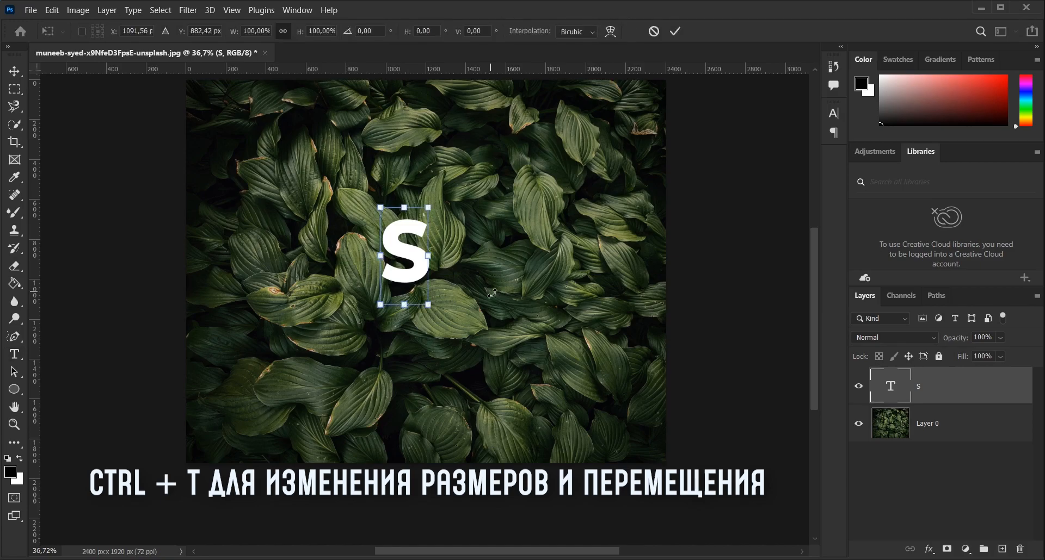
pyautogui.moveTo(429, 305); pyautogui.dragTo(519, 488)
pyautogui.moveTo(481, 379); pyautogui.dragTo(439, 297)
pyautogui.moveTo(465, 391); pyautogui.dragTo(533, 528)
pyautogui.moveTo(497, 363); pyautogui.dragTo(517, 350)
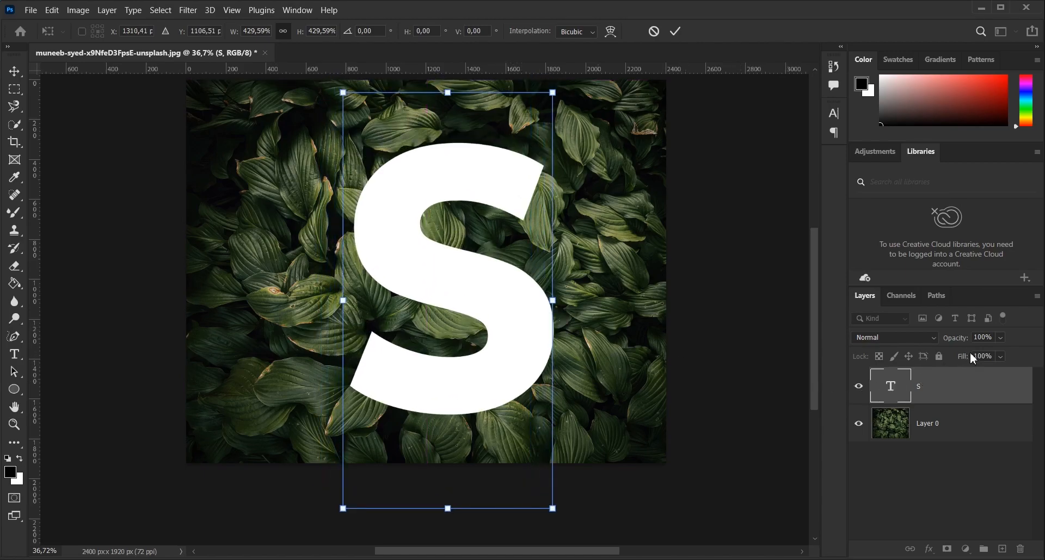
pyautogui.click(676, 32)
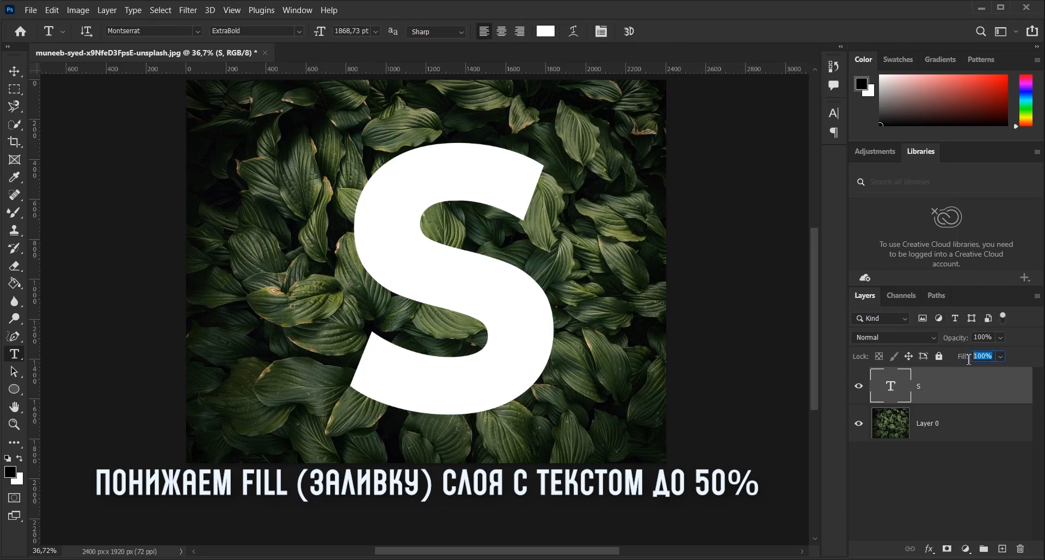
# - Set the text layer's Fill to 50% and shift the letter S straight down by about 68 px
pyautogui.write('50')
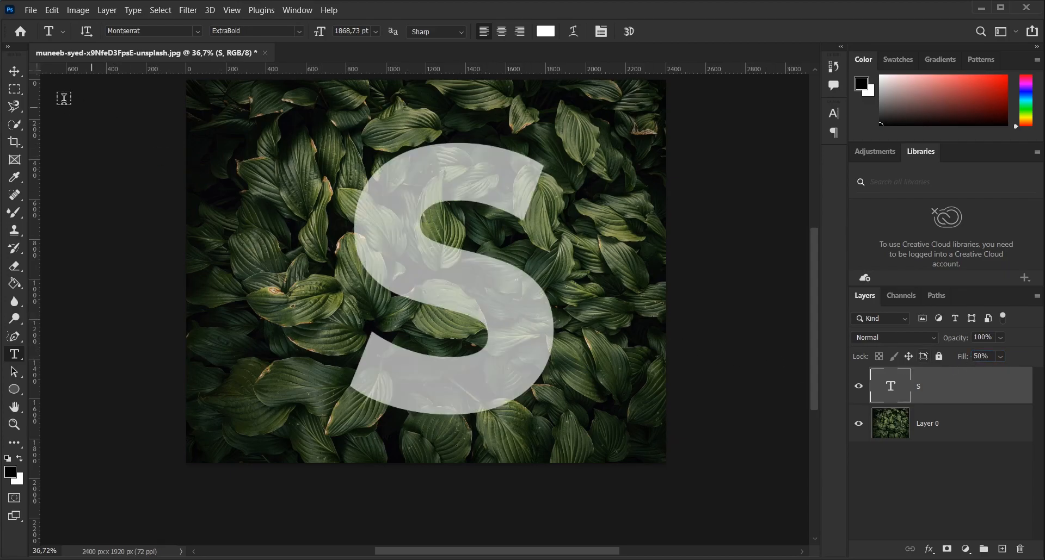
pyautogui.click(12, 74)
pyautogui.moveTo(422, 293)
pyautogui.mouseDown()
pyautogui.moveTo(413, 282)
pyautogui.moveTo(427, 279)
pyautogui.moveTo(411, 287)
pyautogui.moveTo(421, 294)
pyautogui.mouseUp()
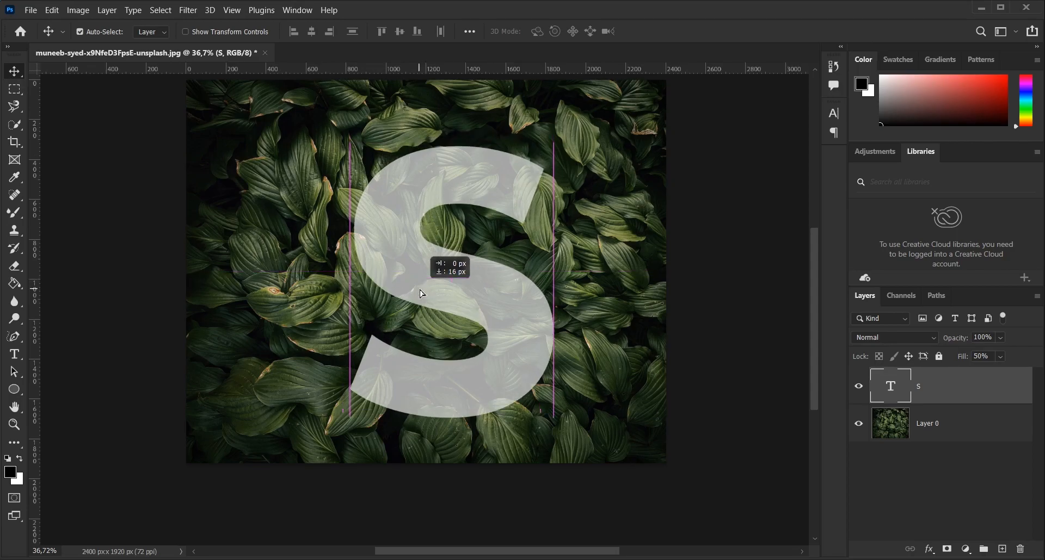
pyautogui.moveTo(422, 294); pyautogui.dragTo(428, 307)
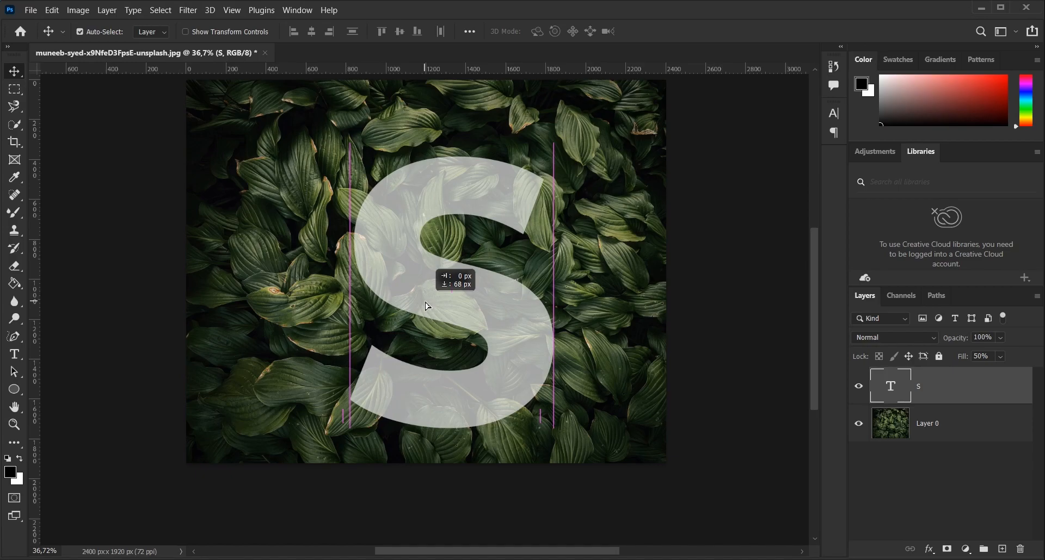
pyautogui.moveTo(428, 306); pyautogui.dragTo(427, 307)
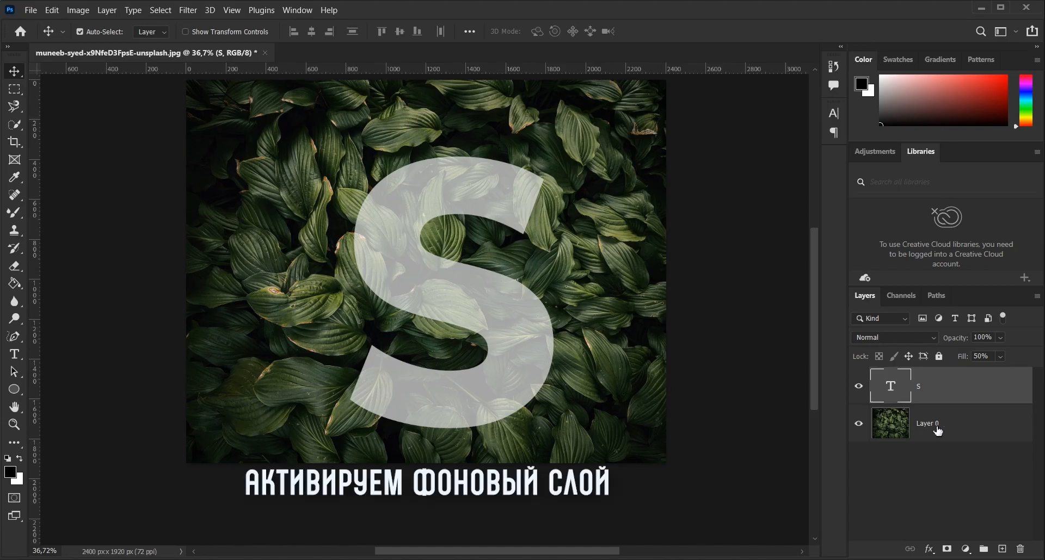
# - On Layer 0, outline the leaf crossing the lower-left end of the S with the Magnetic Lasso tool
pyautogui.click(972, 433)
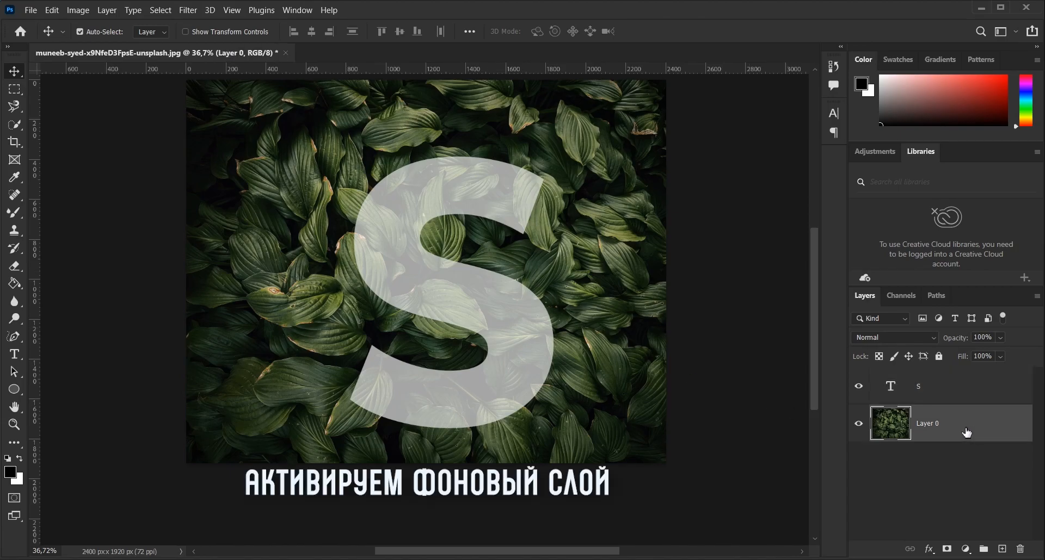
pyautogui.click(19, 109)
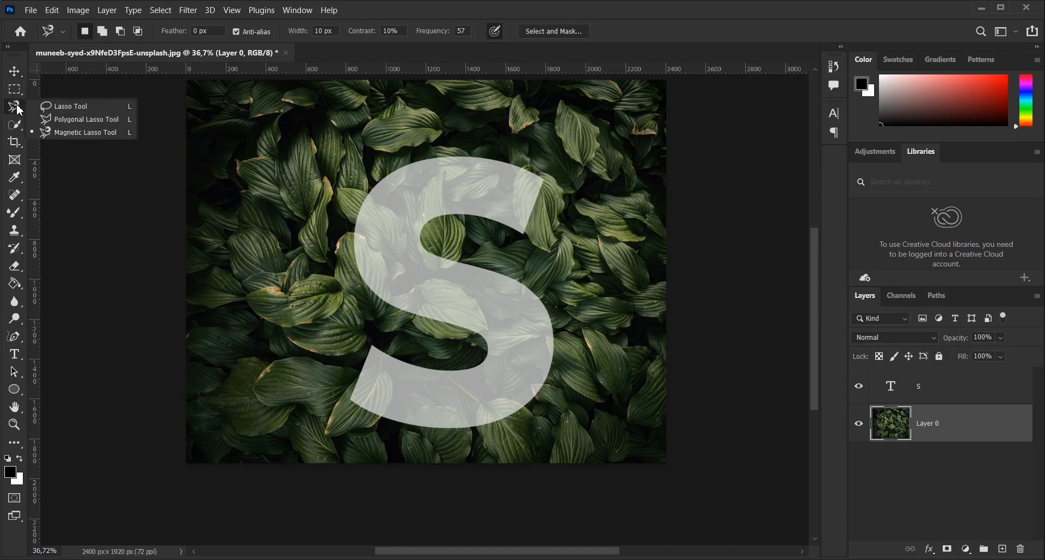
pyautogui.click(70, 134)
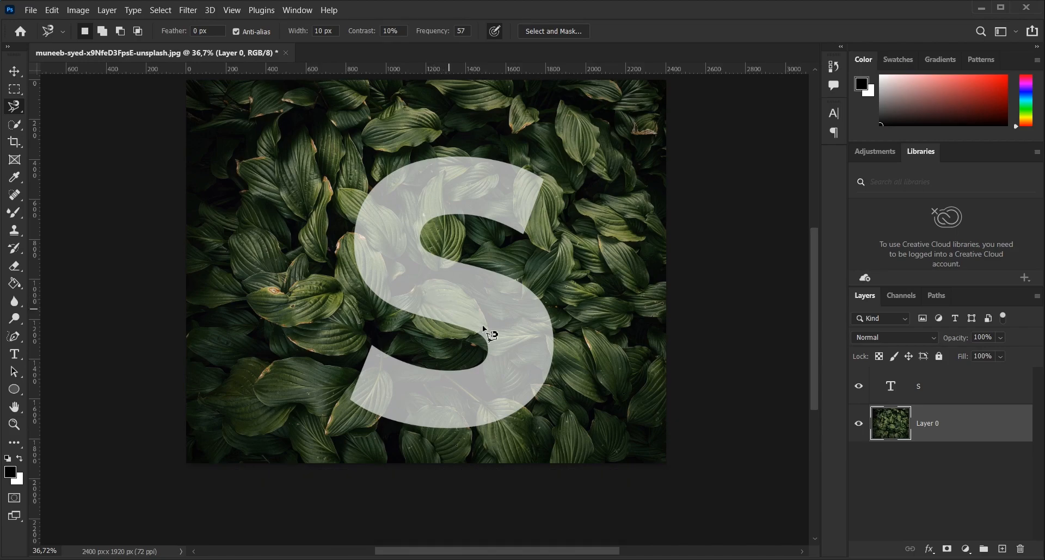
pyautogui.scroll(8, 383, 405)
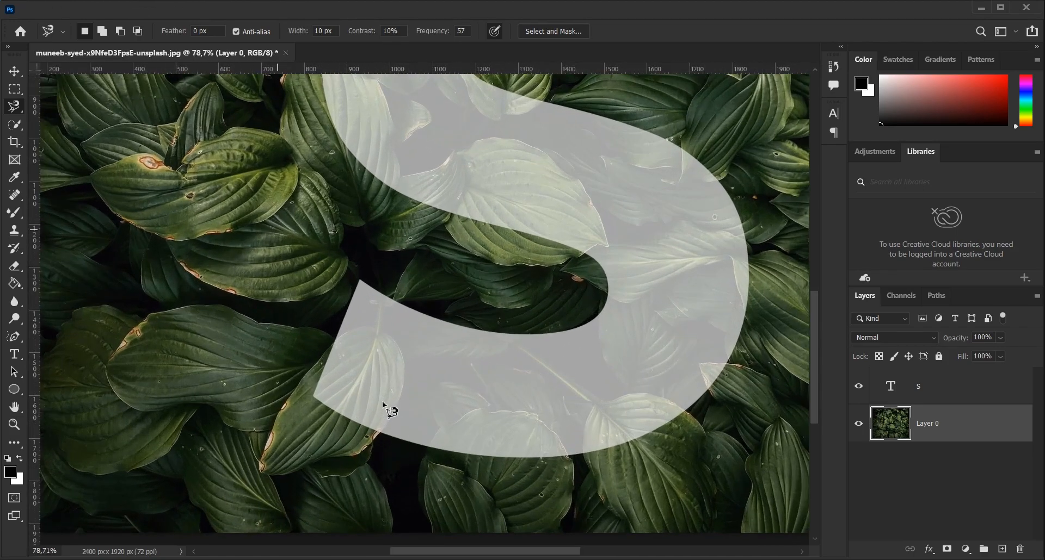
pyautogui.moveTo(390, 388); pyautogui.dragTo(440, 355)
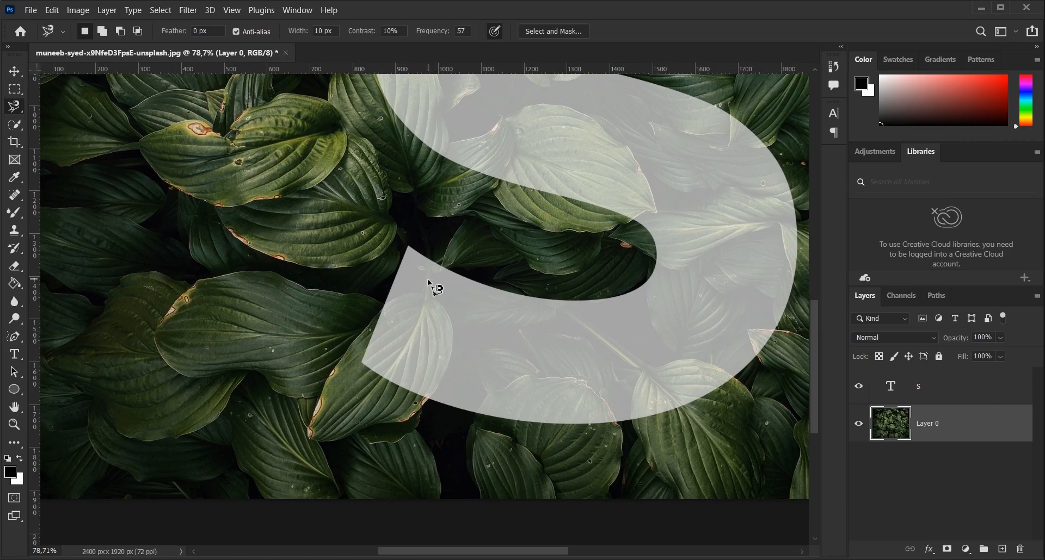
pyautogui.moveTo(422, 294)
pyautogui.mouseDown()
pyautogui.moveTo(383, 306)
pyautogui.moveTo(338, 364)
pyautogui.moveTo(310, 413)
pyautogui.moveTo(312, 439)
pyautogui.moveTo(422, 408)
pyautogui.moveTo(461, 354)
pyautogui.moveTo(448, 308)
pyautogui.mouseUp()
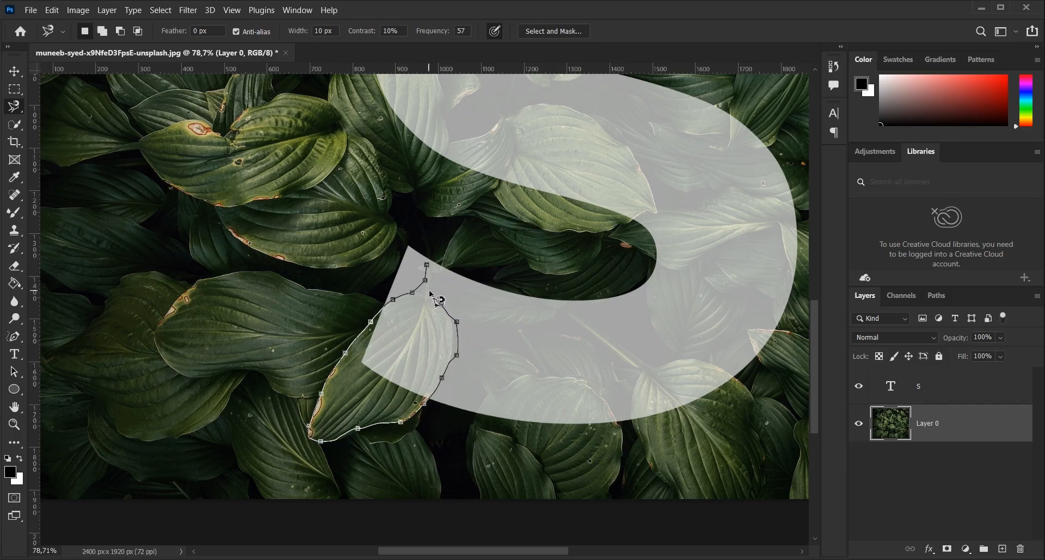
pyautogui.click(428, 268)
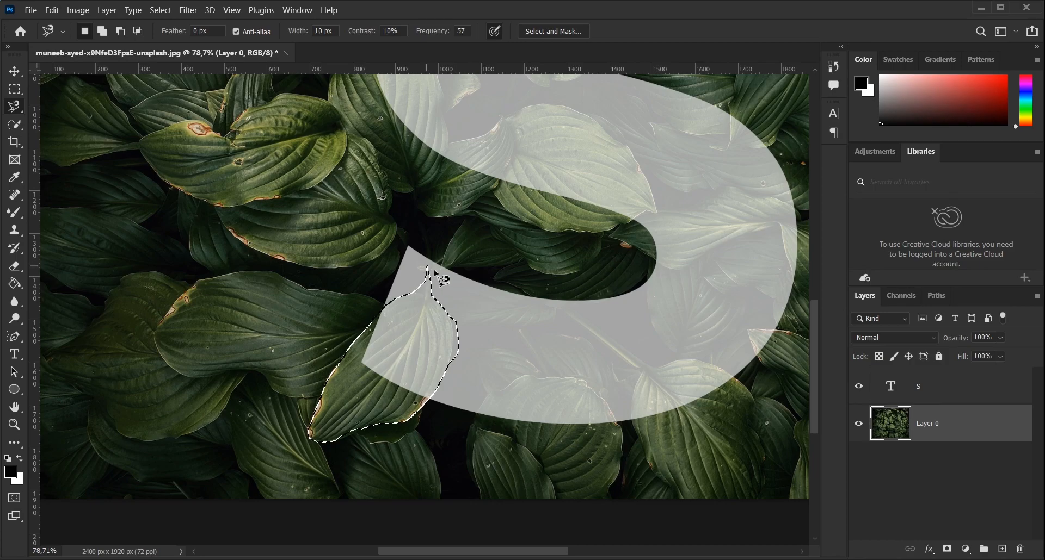
# - Add the two leaves crossing the bottom curve of the S to the selection
pyautogui.keyDown('shift'); pyautogui.click(480, 406); pyautogui.keyUp('shift')
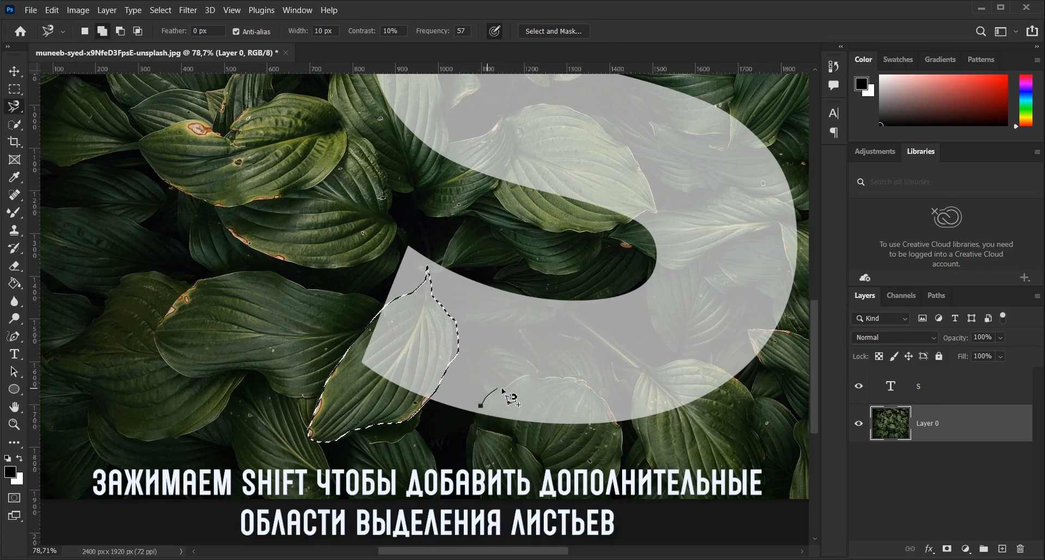
pyautogui.moveTo(526, 377)
pyautogui.mouseDown()
pyautogui.moveTo(594, 378)
pyautogui.moveTo(620, 449)
pyautogui.moveTo(602, 493)
pyautogui.moveTo(553, 489)
pyautogui.moveTo(522, 447)
pyautogui.moveTo(480, 406)
pyautogui.mouseUp()
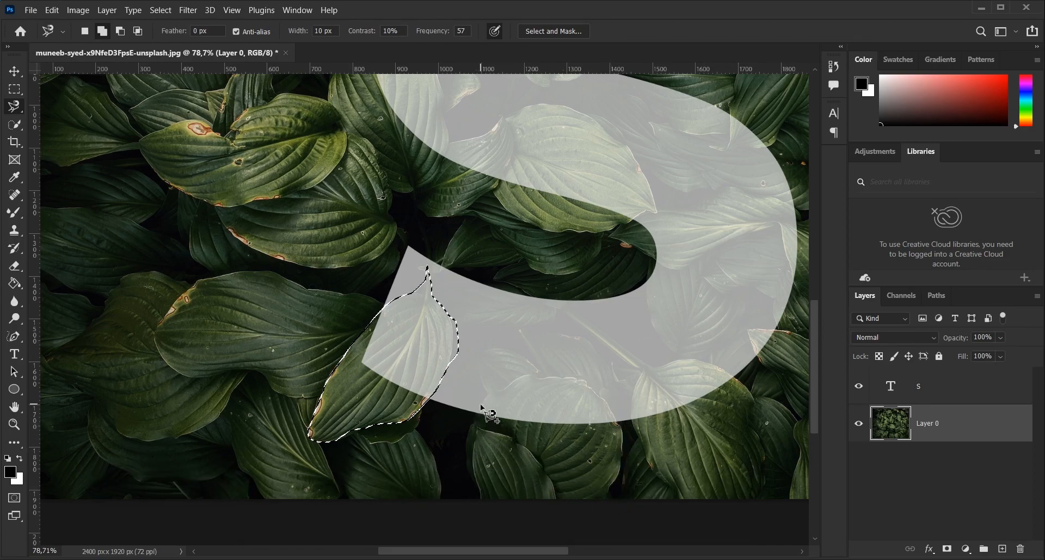
pyautogui.moveTo(641, 371)
pyautogui.mouseDown()
pyautogui.moveTo(630, 430)
pyautogui.moveTo(668, 482)
pyautogui.moveTo(702, 479)
pyautogui.moveTo(757, 450)
pyautogui.moveTo(752, 392)
pyautogui.moveTo(735, 373)
pyautogui.moveTo(684, 355)
pyautogui.moveTo(641, 370)
pyautogui.mouseUp()
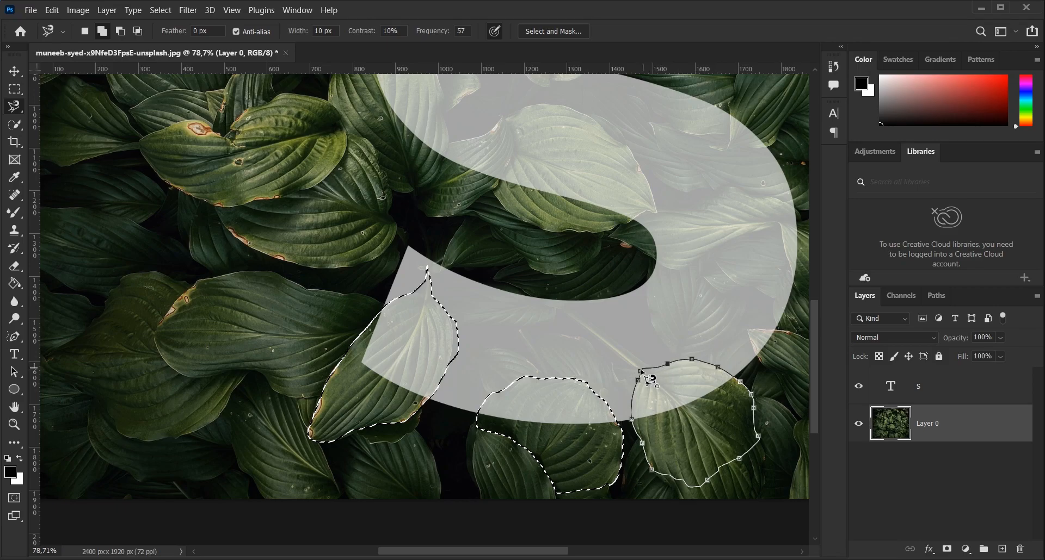
pyautogui.click(641, 370)
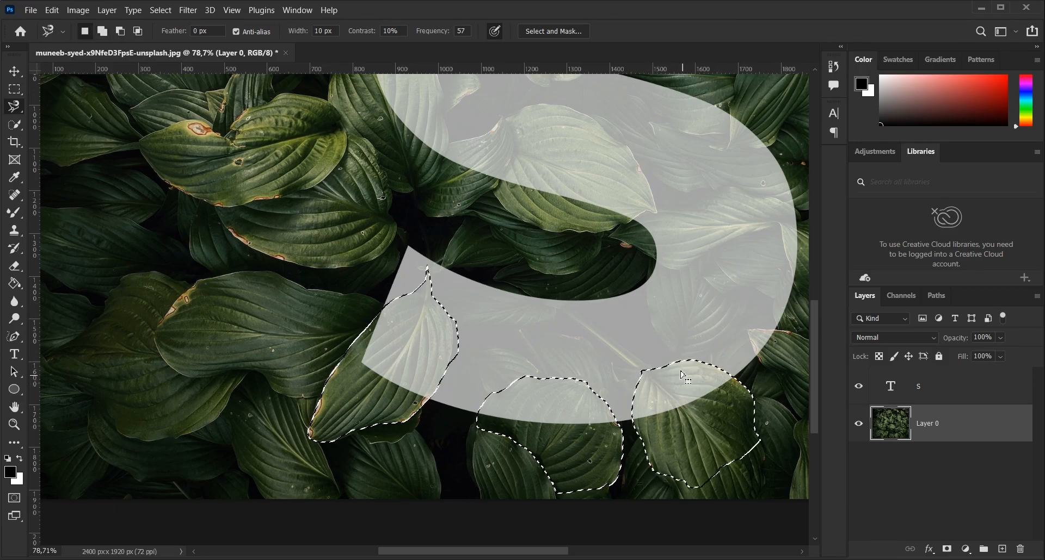
# - Add the large leaf at the S's middle with its small neighbour, and the leaf crossing its upper-left curve, to the selection
pyautogui.moveTo(707, 318)
pyautogui.mouseDown()
pyautogui.moveTo(611, 321)
pyautogui.moveTo(576, 368)
pyautogui.mouseUp()
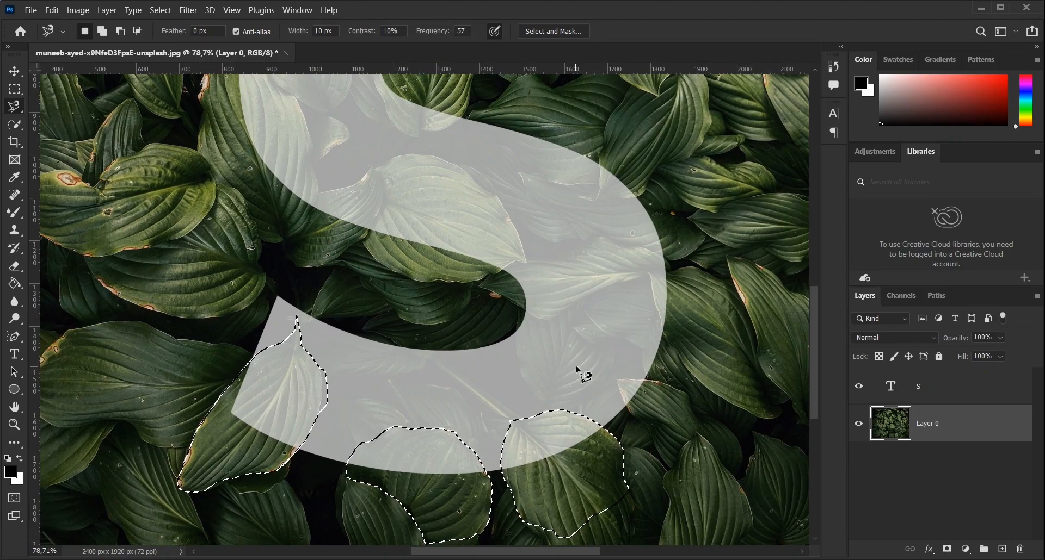
pyautogui.click(364, 241)
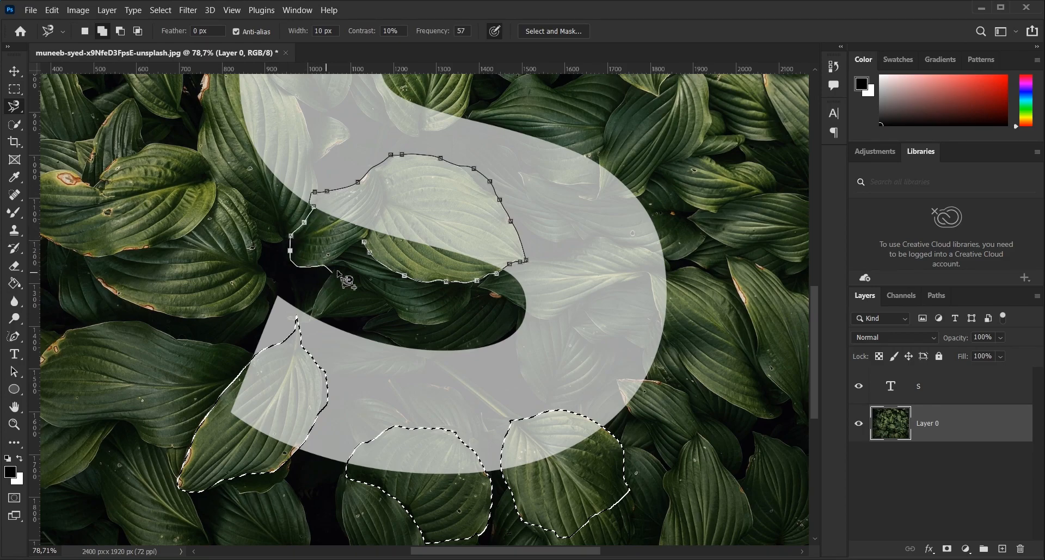
pyautogui.click(372, 251)
pyautogui.moveTo(438, 213); pyautogui.dragTo(488, 329)
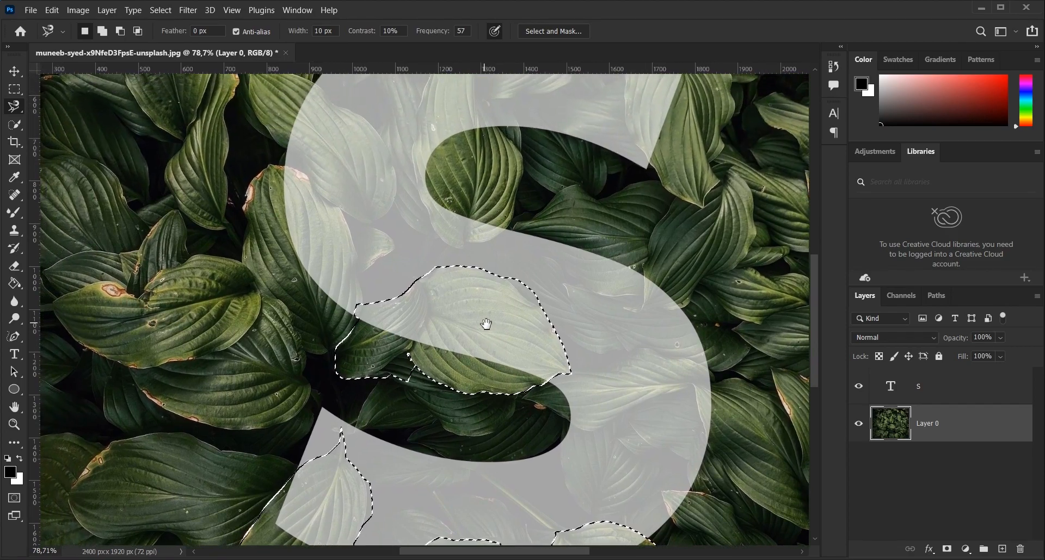
pyautogui.moveTo(430, 233); pyautogui.dragTo(450, 279)
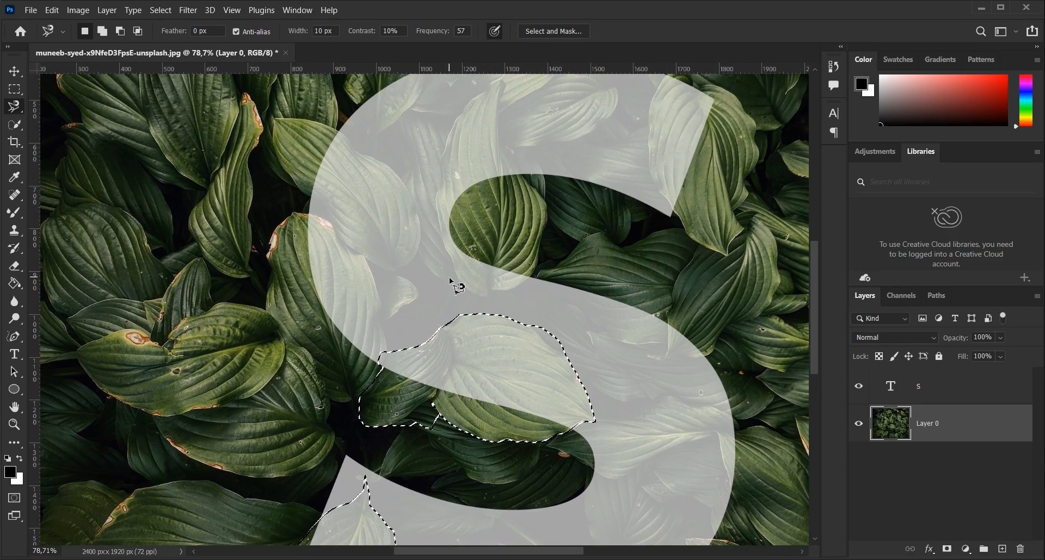
pyautogui.click(401, 269)
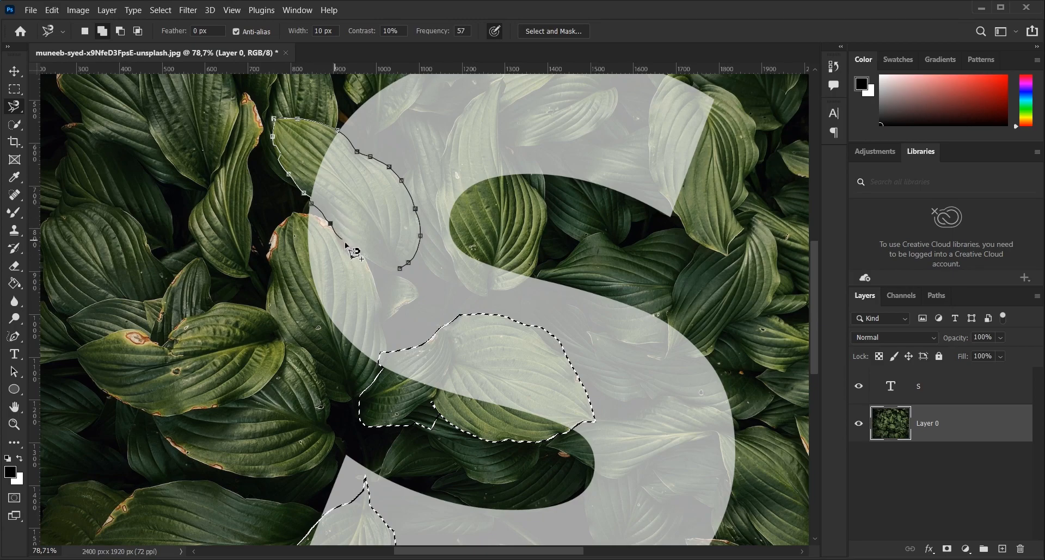
pyautogui.click(401, 270)
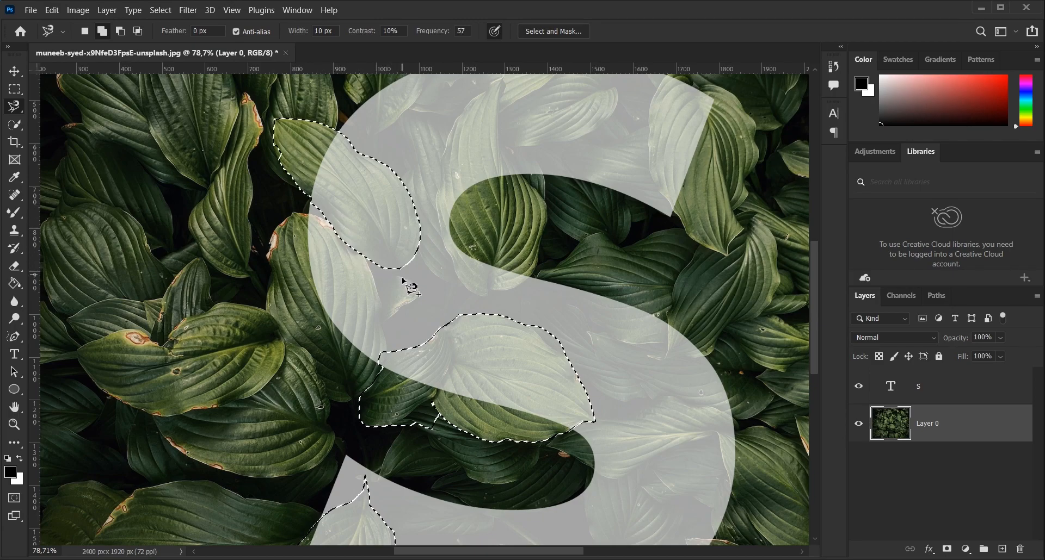
# - Add the upright leaf inside the S's upper bend and the leaf crossing its upper-right end to the selection
pyautogui.moveTo(534, 267)
pyautogui.mouseDown()
pyautogui.moveTo(514, 296)
pyautogui.moveTo(483, 306)
pyautogui.mouseUp()
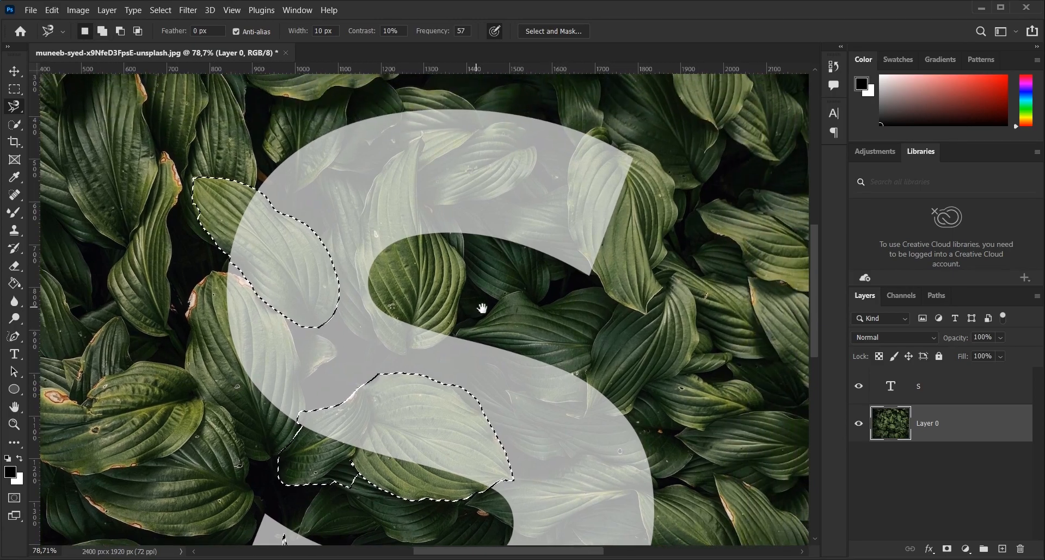
pyautogui.click(412, 349)
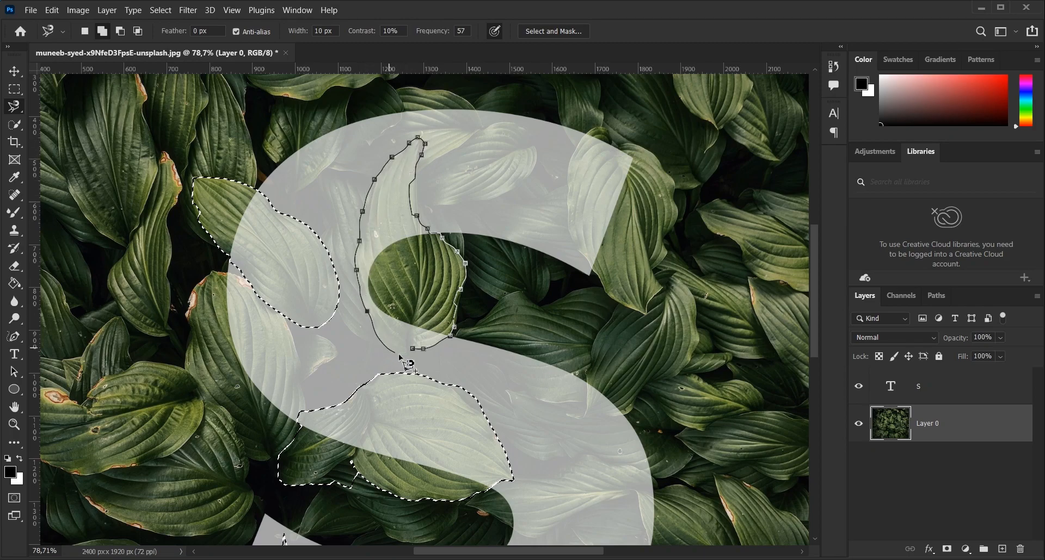
pyautogui.click(417, 353)
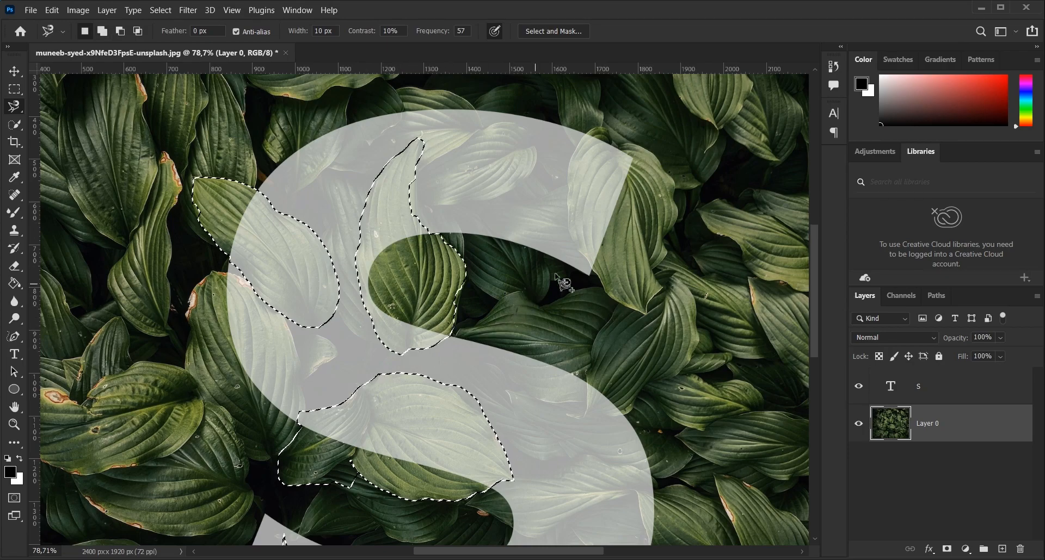
pyautogui.click(600, 130)
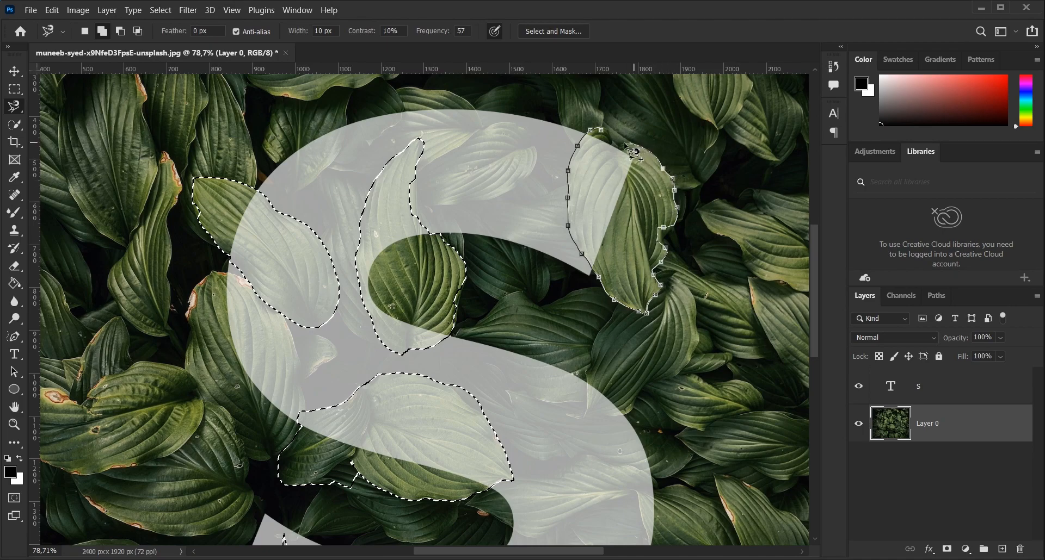
pyautogui.click(602, 131)
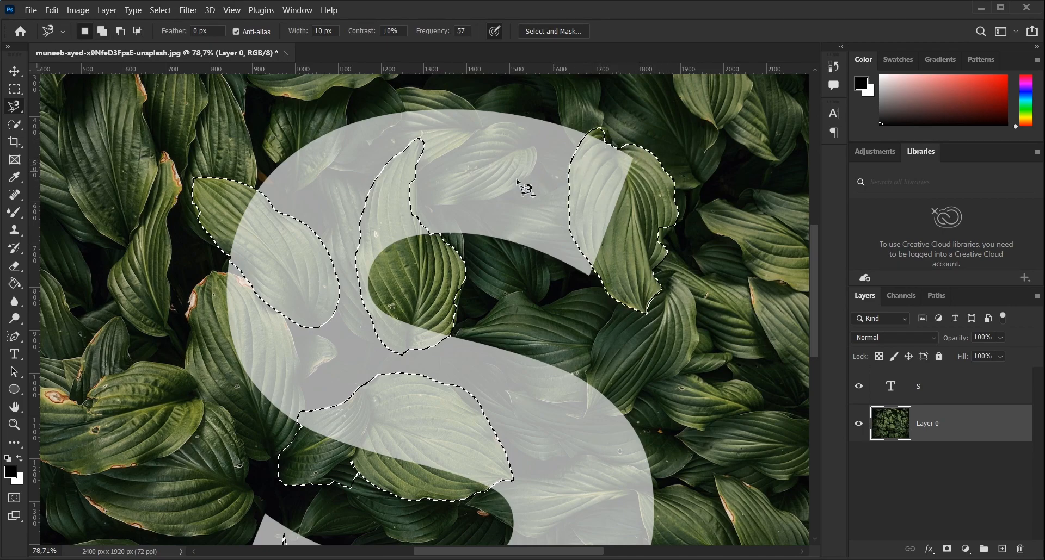
# - Add the small leaf crossing the S's outer upper-left edge to the leaf selection with the Magnetic Lasso tool
pyautogui.click(298, 191)
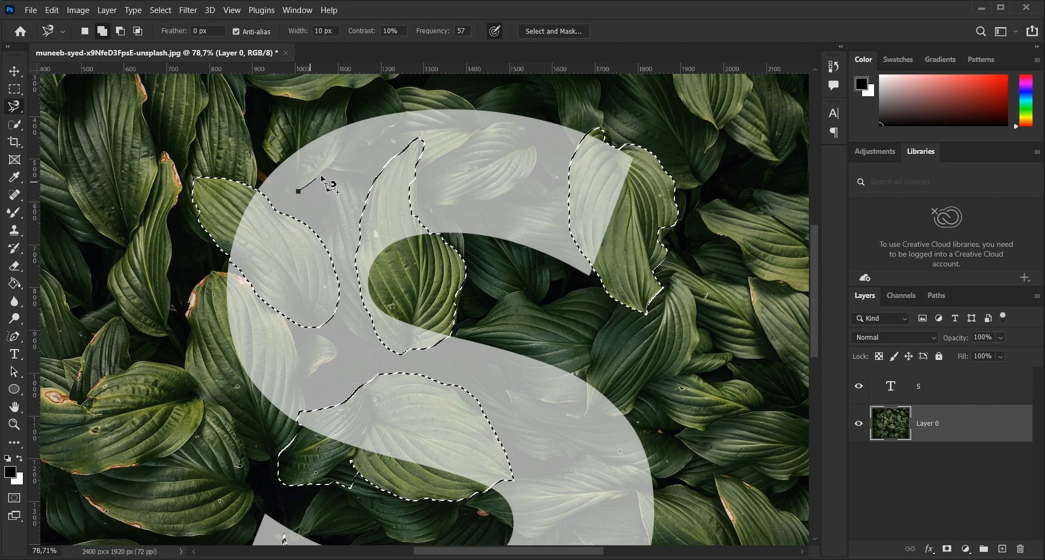
pyautogui.click(301, 198)
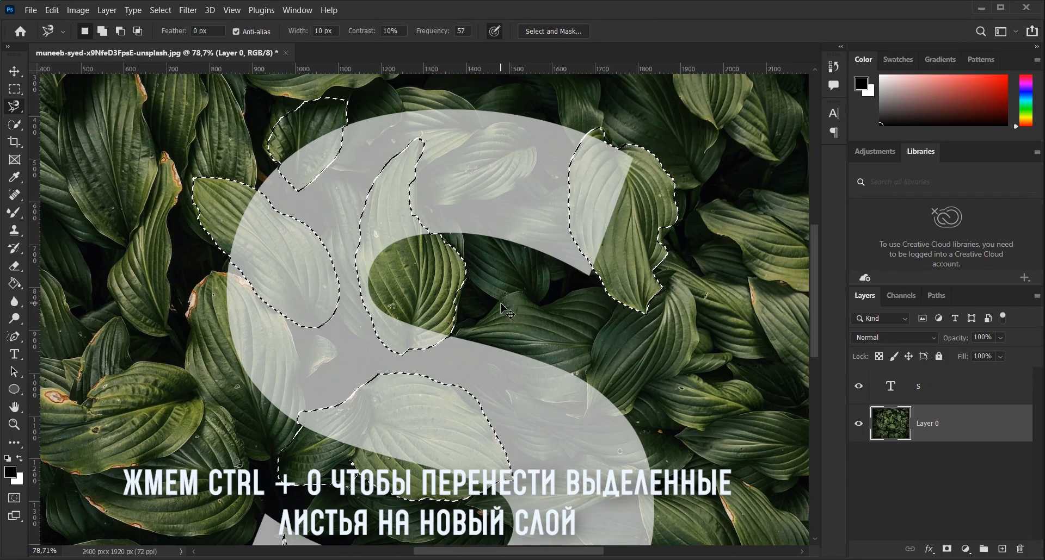
# - Copy the selected leaves to a new layer and place that layer above the S text layer
pyautogui.hotkey('ctrl', 'j')
pyautogui.scroll(-3, 481, 357)
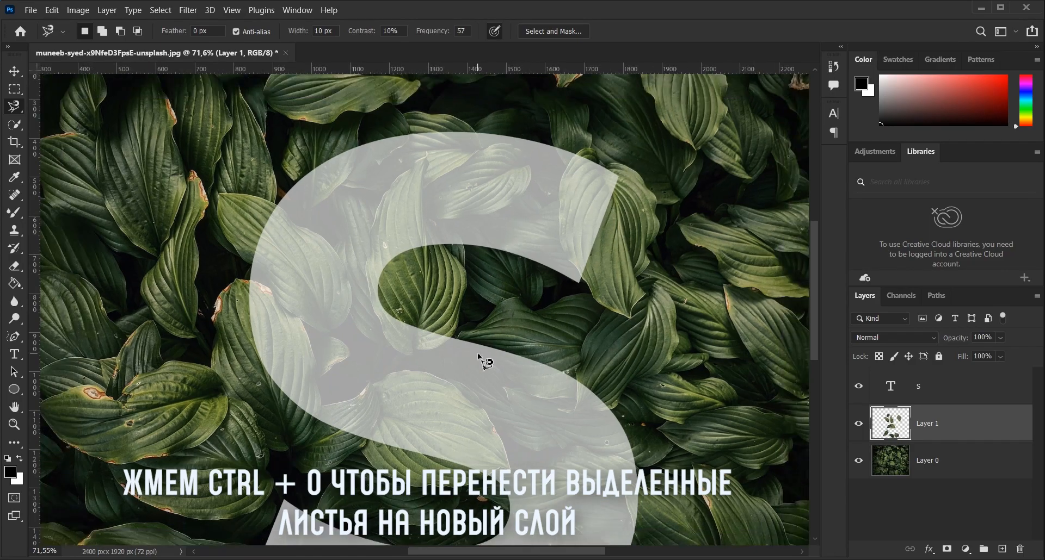
pyautogui.scroll(-1, 482, 358)
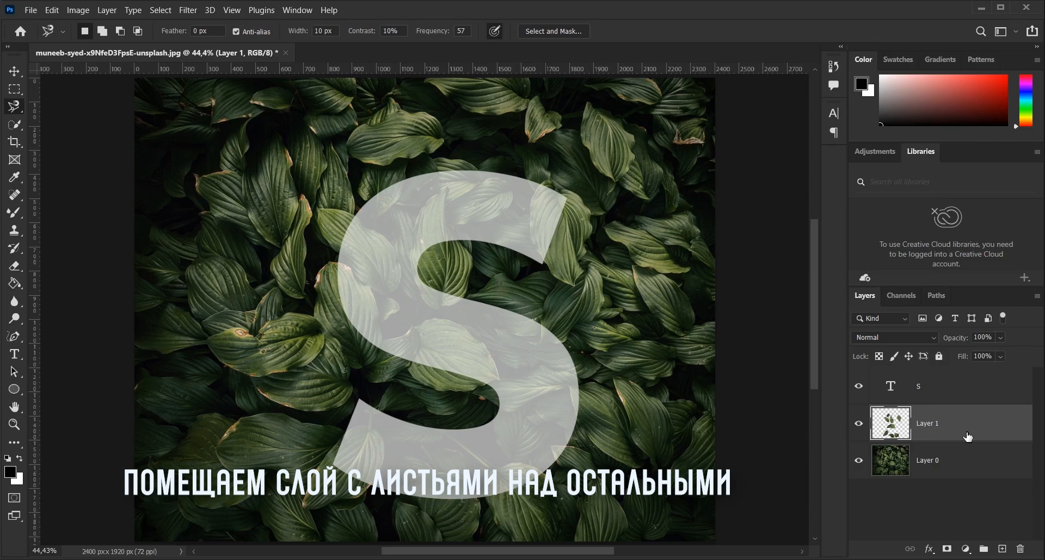
pyautogui.moveTo(967, 437); pyautogui.dragTo(967, 379)
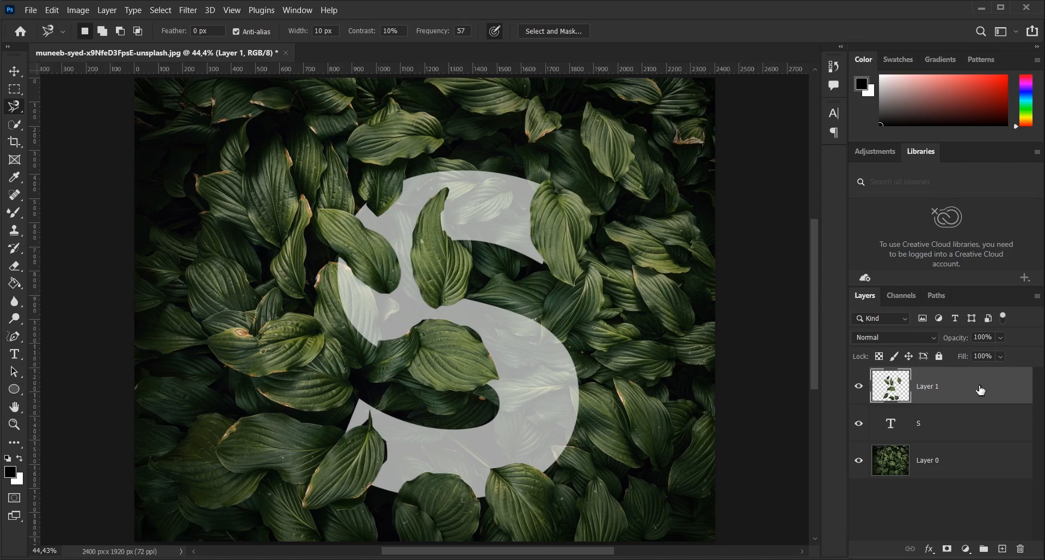
# - Give Layer 1 a drop shadow with 0% spread, a size of 38 px and an angle of 149°
pyautogui.scroll(-2, 597, 339)
pyautogui.moveTo(548, 337); pyautogui.dragTo(527, 293)
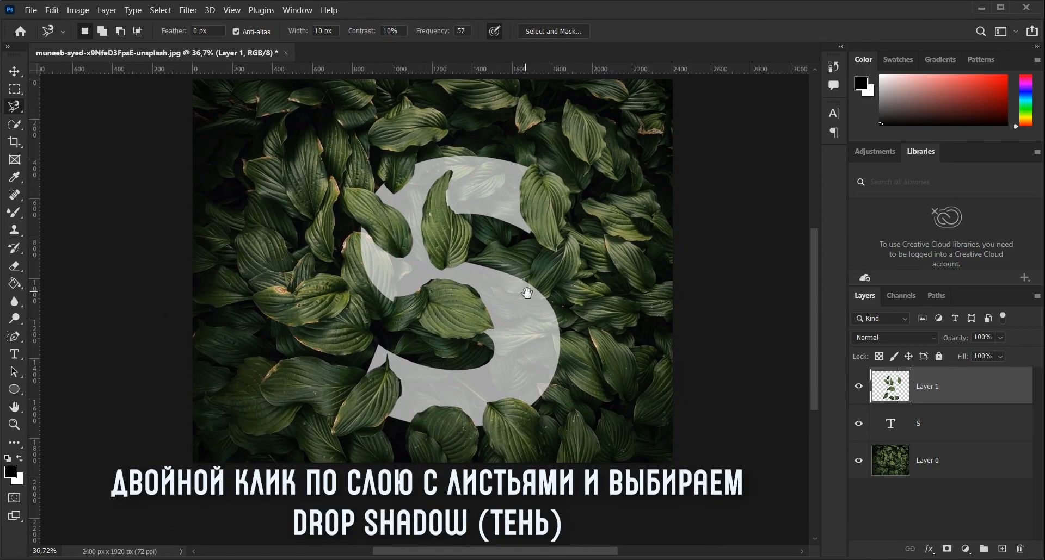
pyautogui.doubleClick(989, 387)
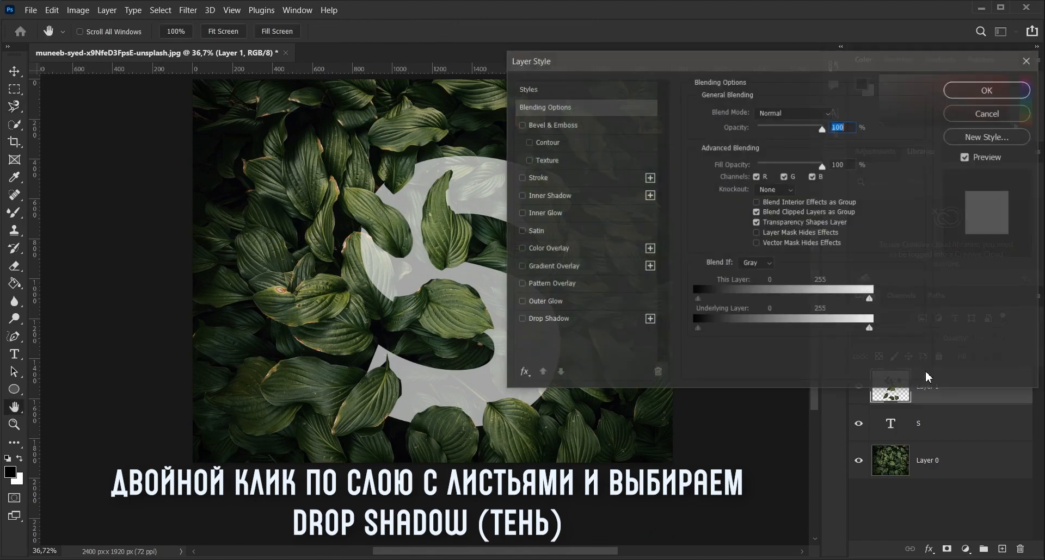
pyautogui.moveTo(781, 65); pyautogui.dragTo(778, 112)
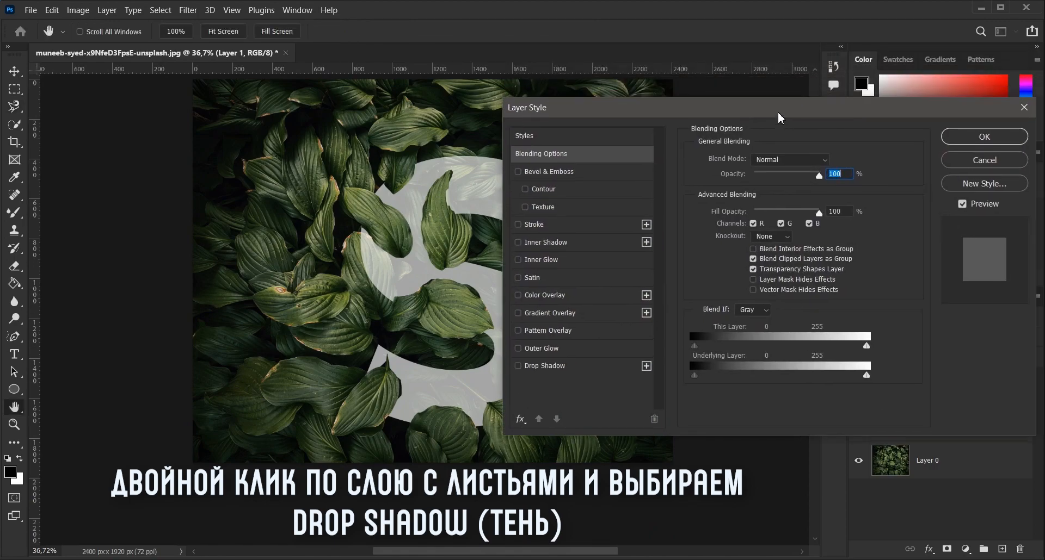
pyautogui.click(571, 368)
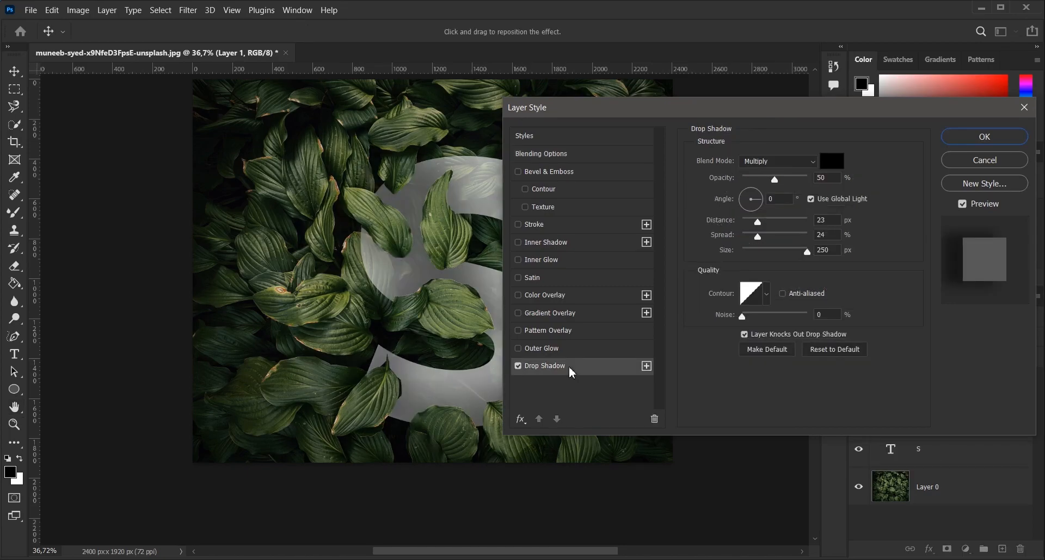
pyautogui.moveTo(807, 252); pyautogui.dragTo(759, 260)
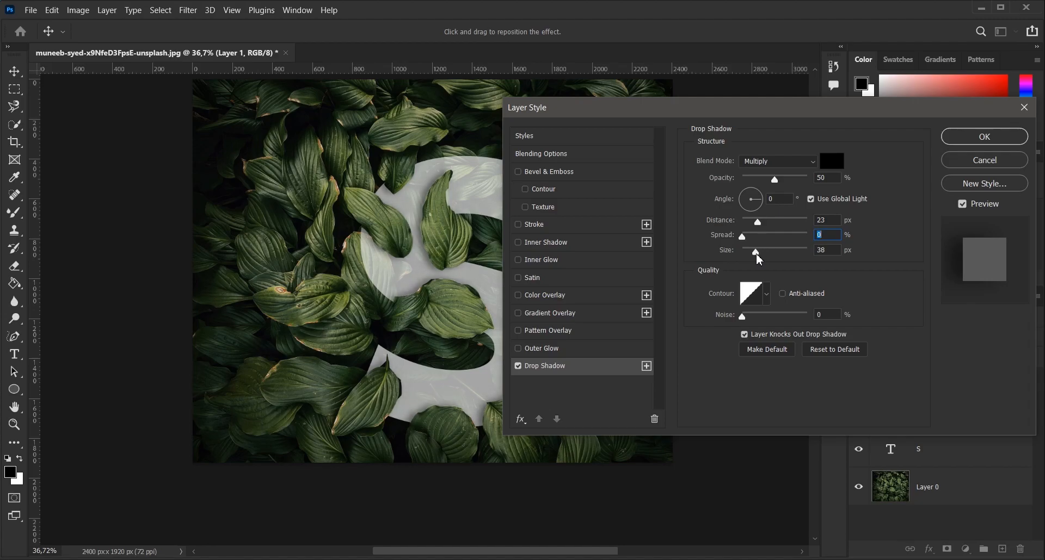
pyautogui.click(759, 260)
pyautogui.click(751, 197)
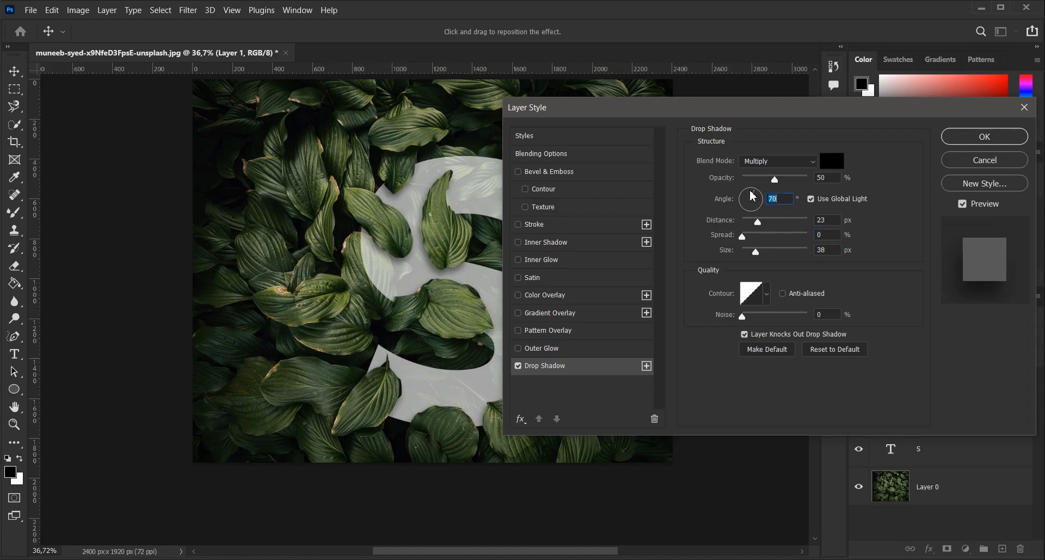
pyautogui.moveTo(750, 196); pyautogui.dragTo(744, 199)
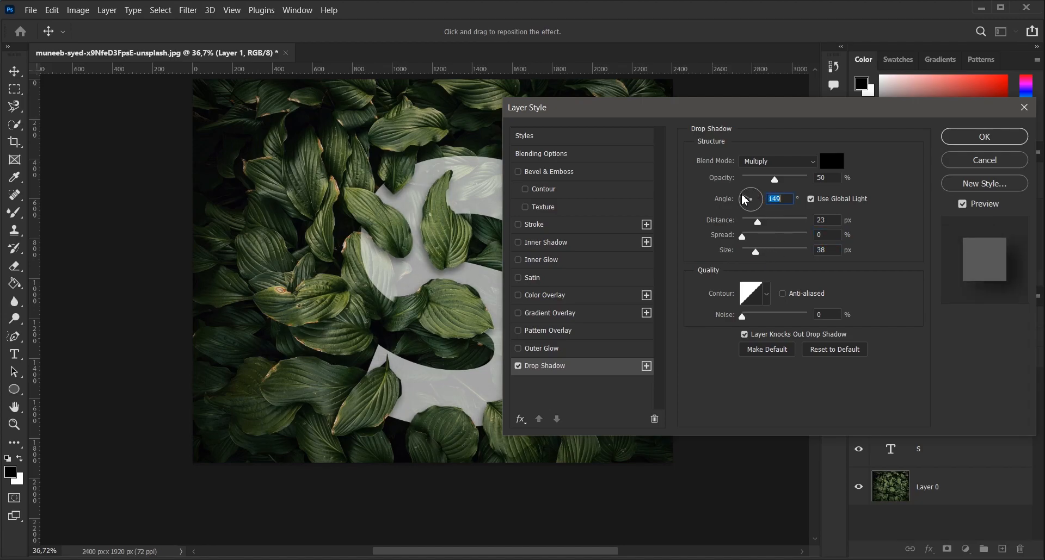
pyautogui.click(953, 143)
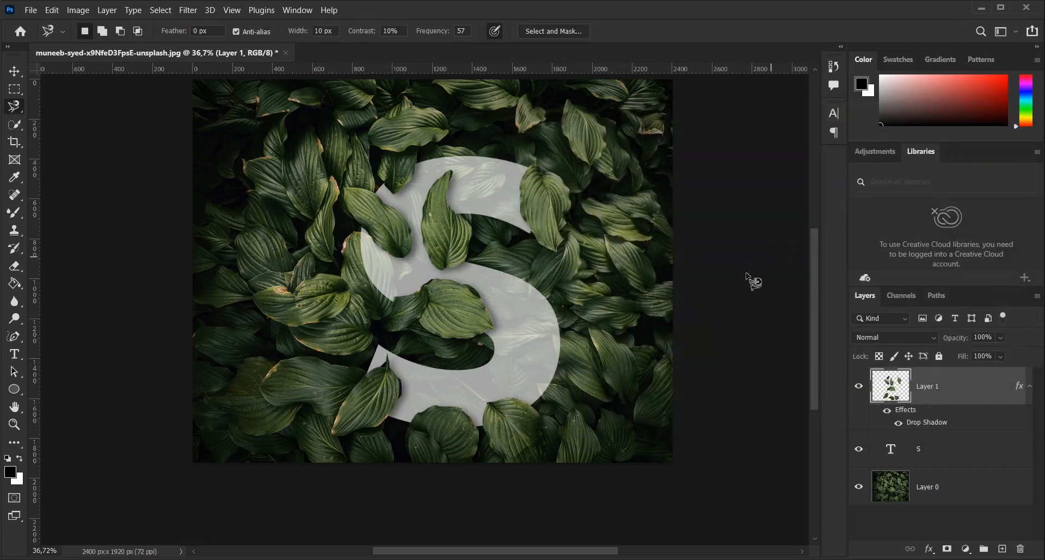
# - Set the angle of Layer 1's drop shadow to -35° and its opacity to 73%
pyautogui.doubleClick(960, 390)
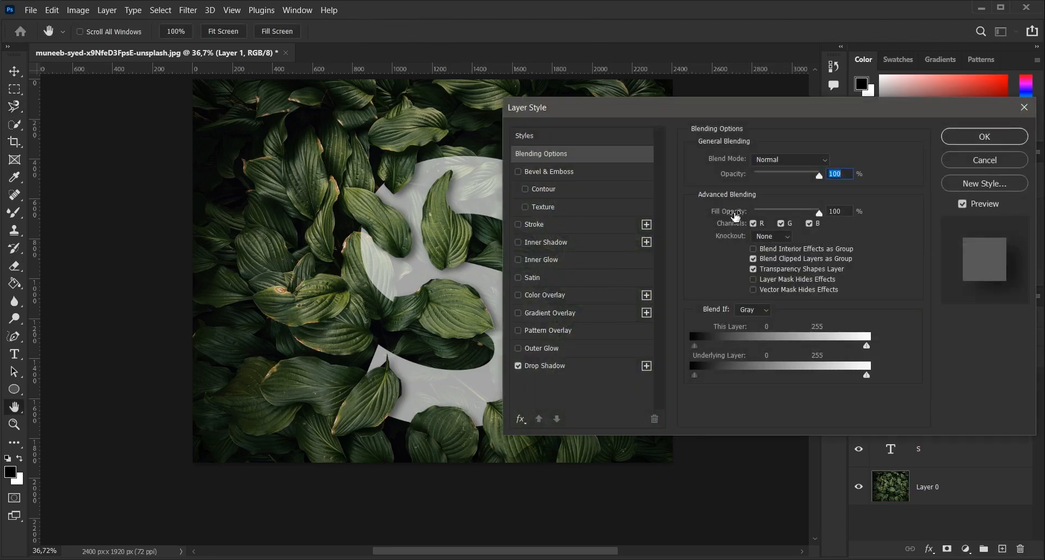
pyautogui.click(574, 366)
pyautogui.click(757, 209)
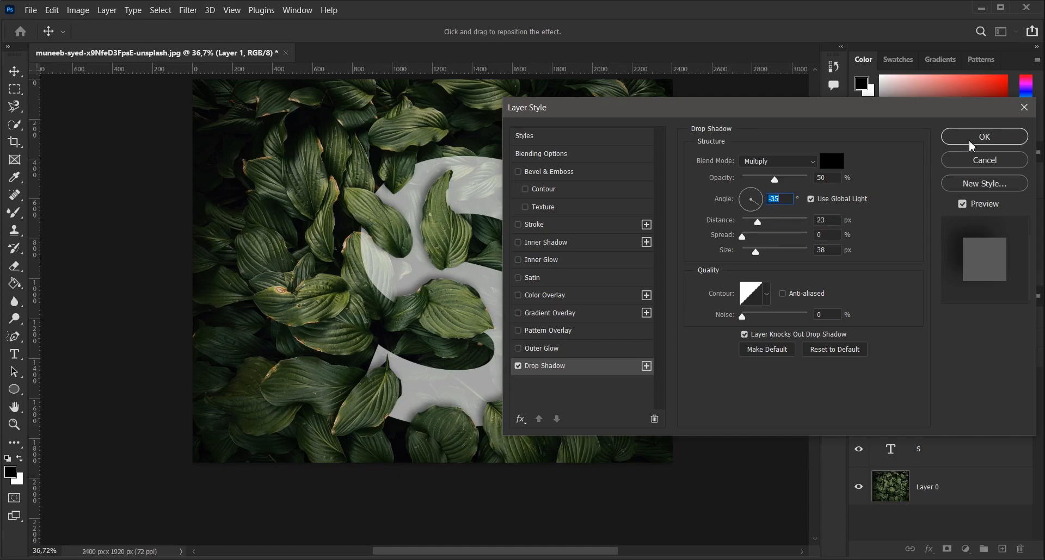
pyautogui.click(776, 181)
pyautogui.moveTo(778, 181); pyautogui.dragTo(792, 180)
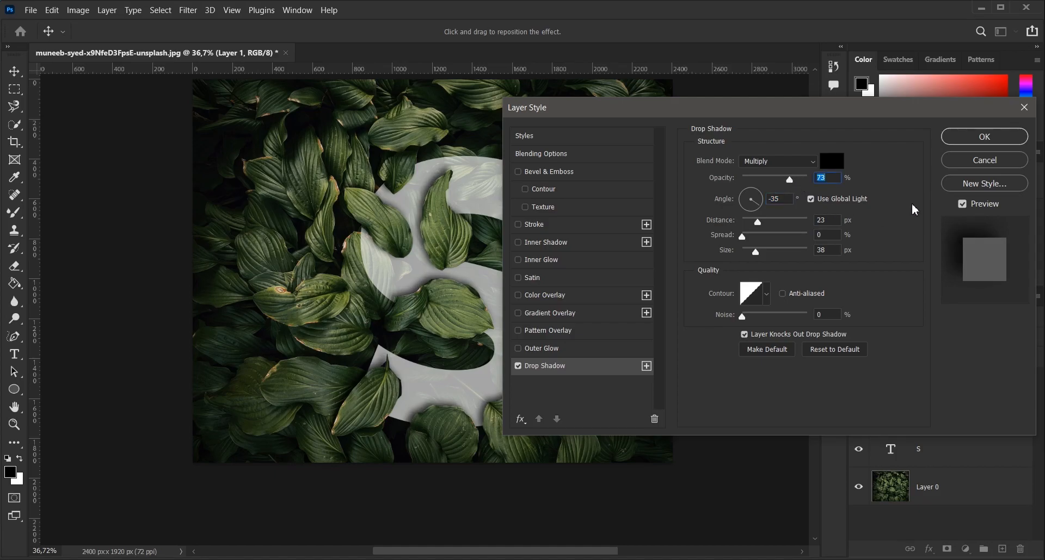
pyautogui.click(974, 137)
pyautogui.press('l')
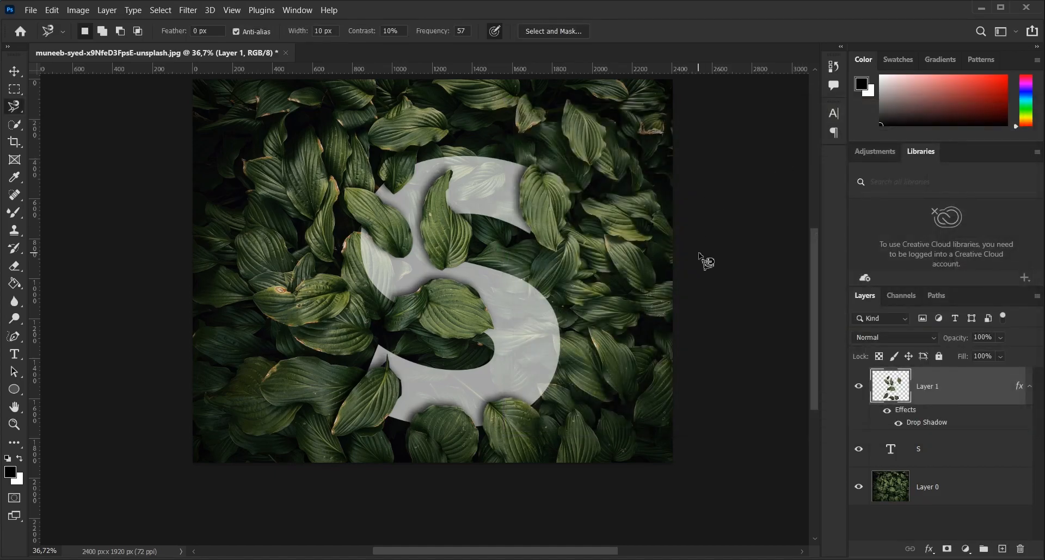
# - Give the S text layer a drop shadow with angle 0°, distance 13 px, spread 33% and size 250 px
pyautogui.click(1030, 387)
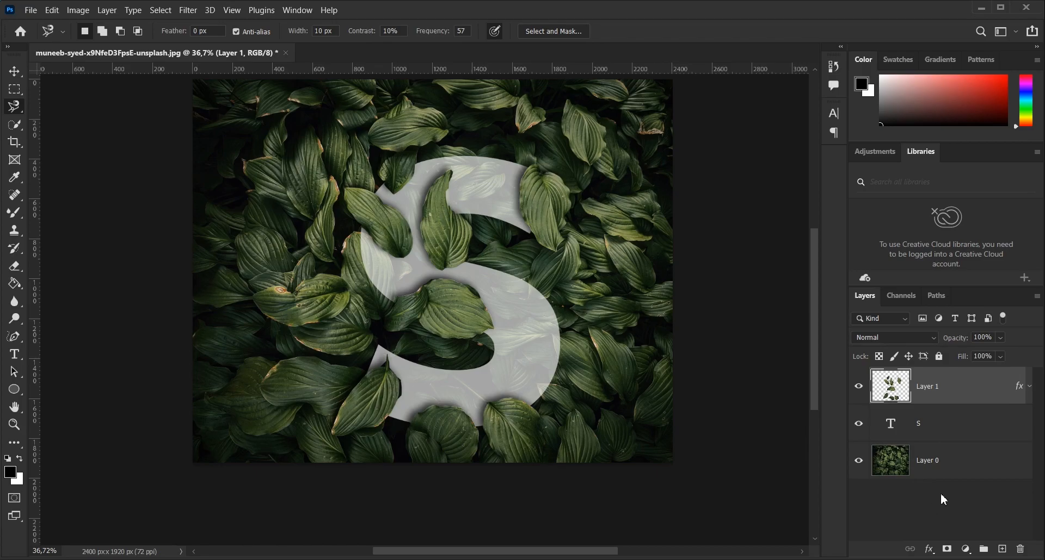
pyautogui.click(975, 427)
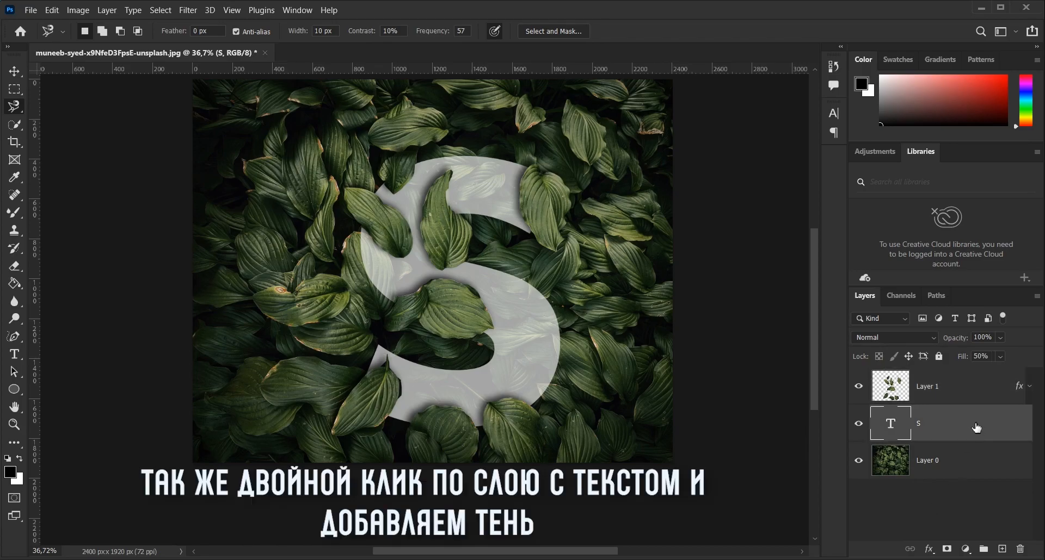
pyautogui.doubleClick(976, 428)
pyautogui.click(592, 365)
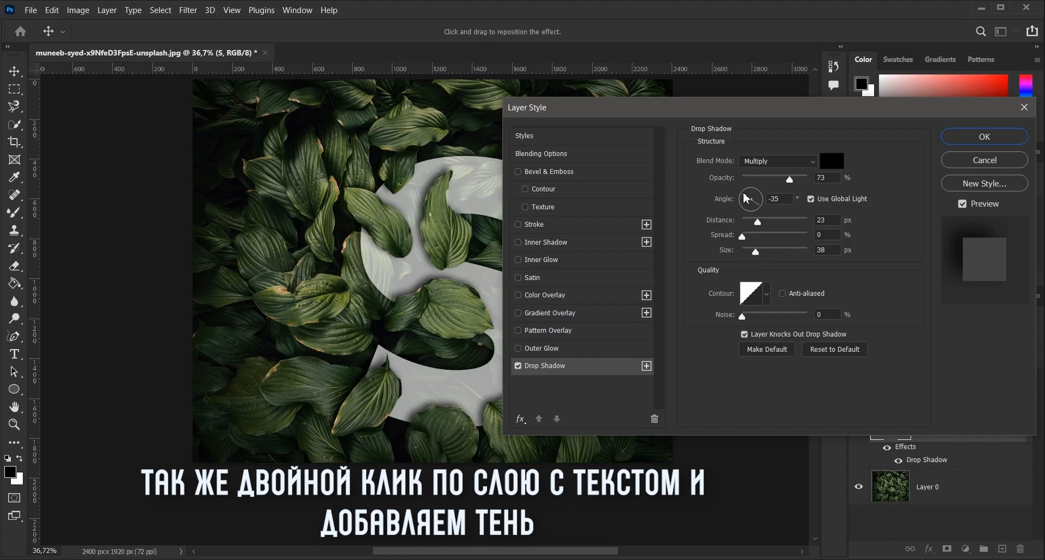
pyautogui.doubleClick(779, 198)
pyautogui.write('0')
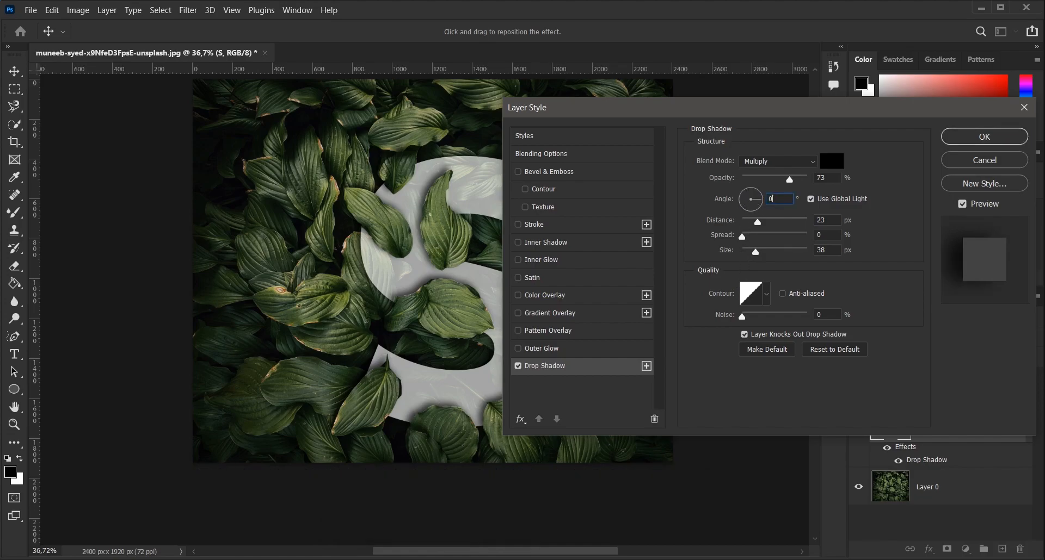
pyautogui.moveTo(756, 254); pyautogui.dragTo(833, 255)
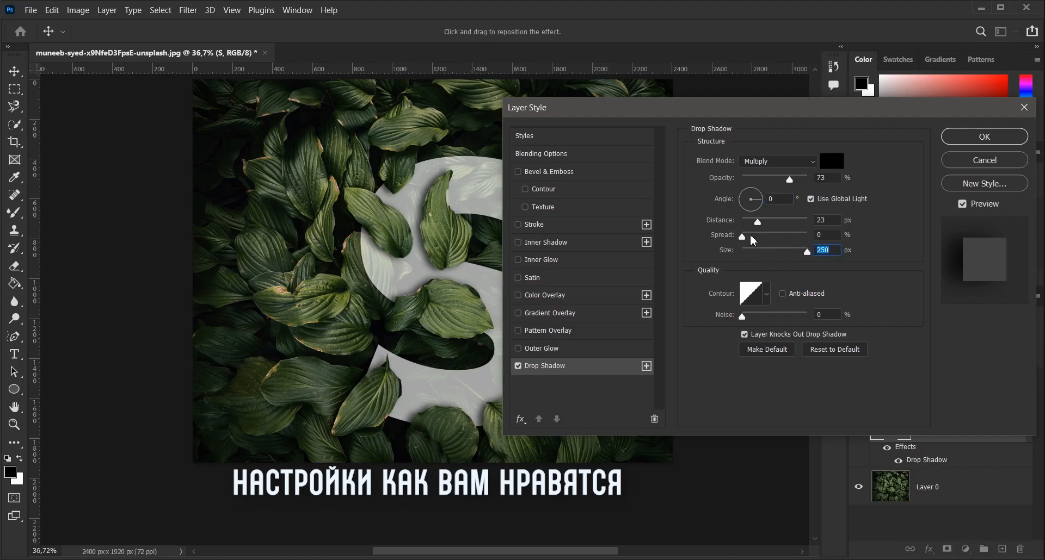
pyautogui.moveTo(753, 237)
pyautogui.mouseDown()
pyautogui.moveTo(776, 240)
pyautogui.moveTo(751, 222)
pyautogui.mouseUp()
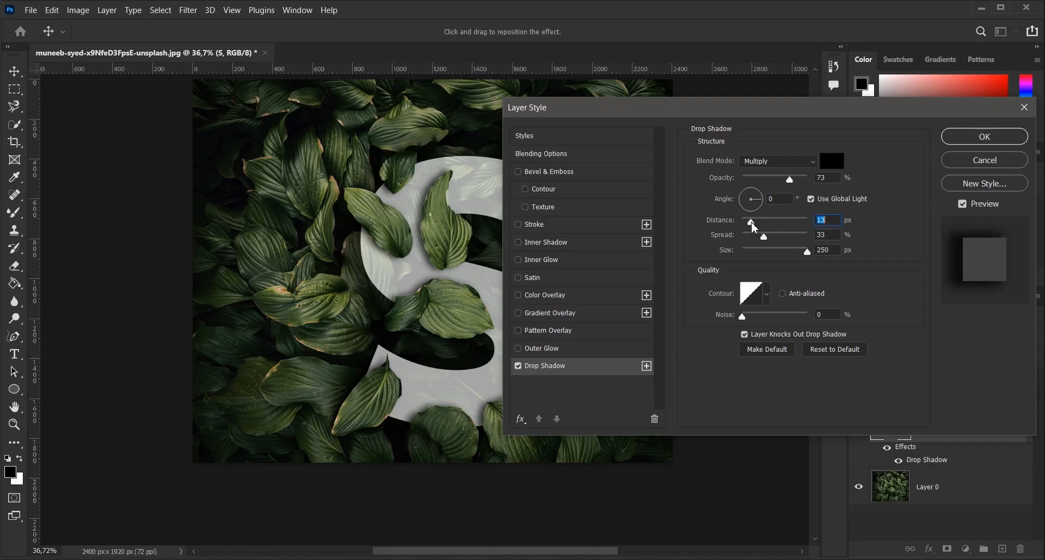
pyautogui.moveTo(790, 113)
pyautogui.mouseDown()
pyautogui.moveTo(767, 239)
pyautogui.moveTo(778, 97)
pyautogui.moveTo(783, 163)
pyautogui.moveTo(773, 115)
pyautogui.mouseUp()
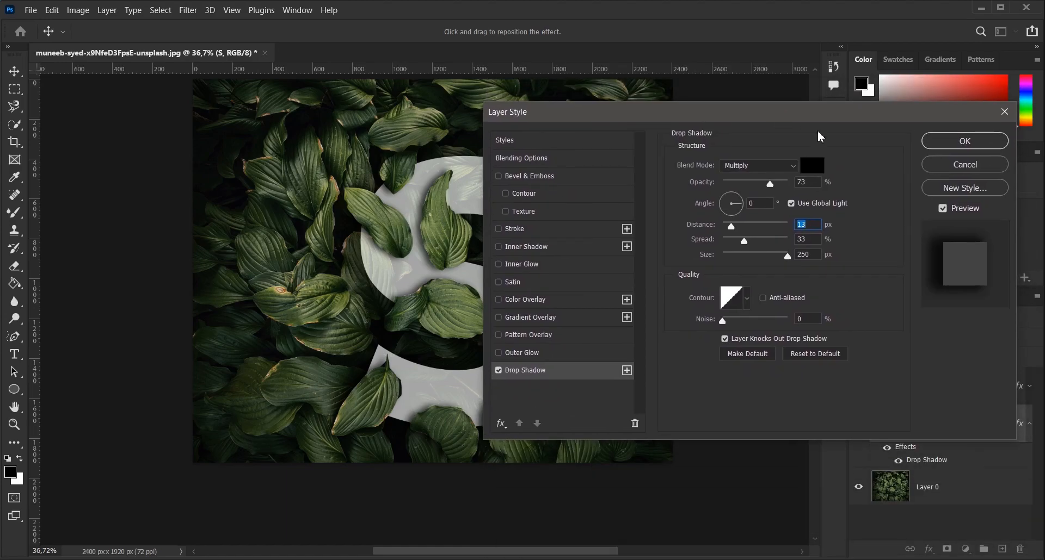
pyautogui.click(964, 141)
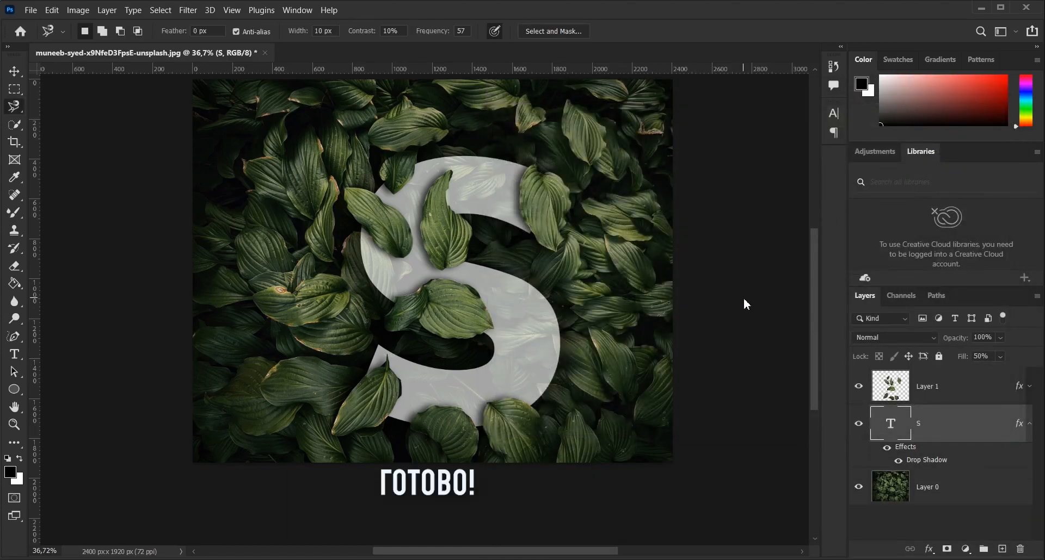